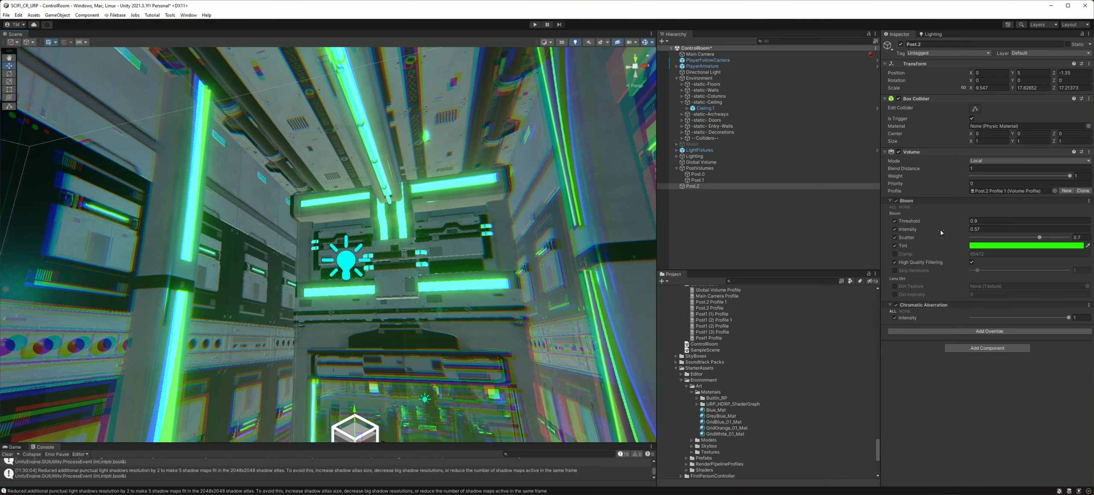
# Step: Add a Color Adjustments override to Post.2, enable its properties and raise Saturation to about 59
pyautogui.click(995, 332)
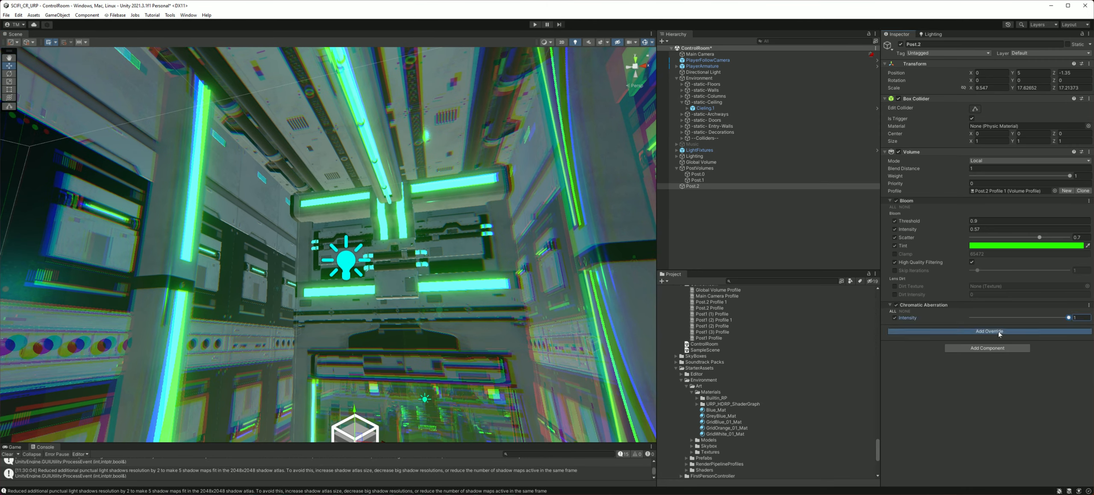
pyautogui.click(1007, 360)
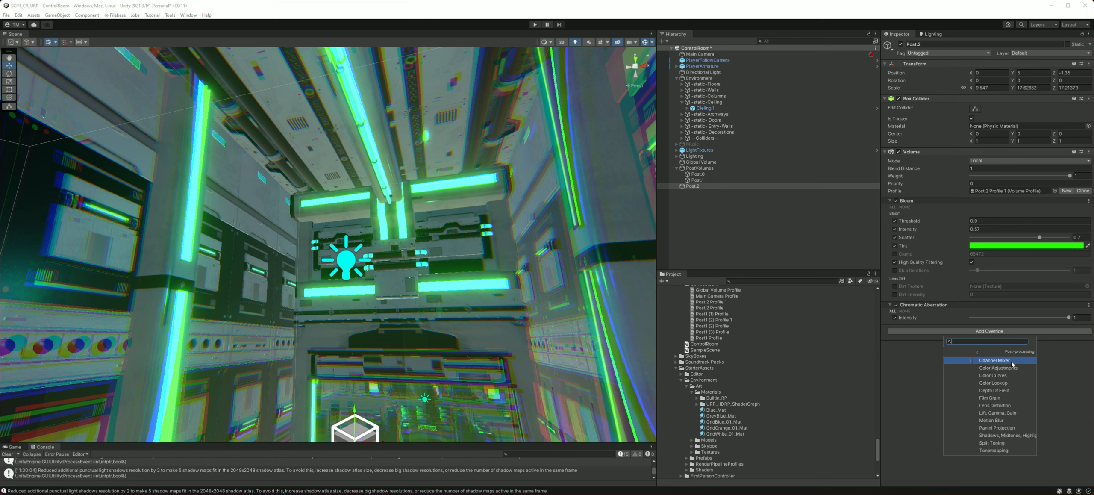
pyautogui.click(981, 368)
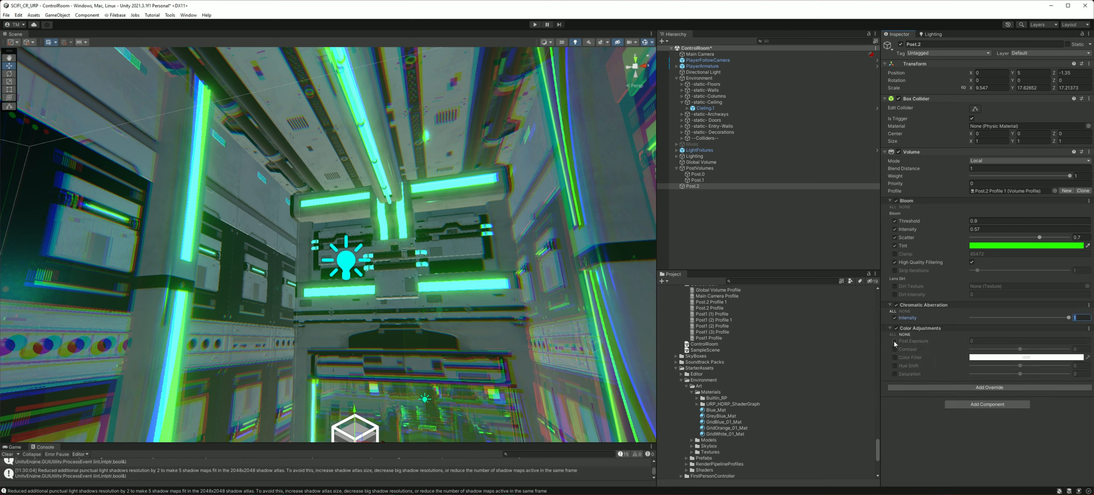
pyautogui.click(894, 374)
pyautogui.moveTo(1020, 374); pyautogui.dragTo(1049, 374)
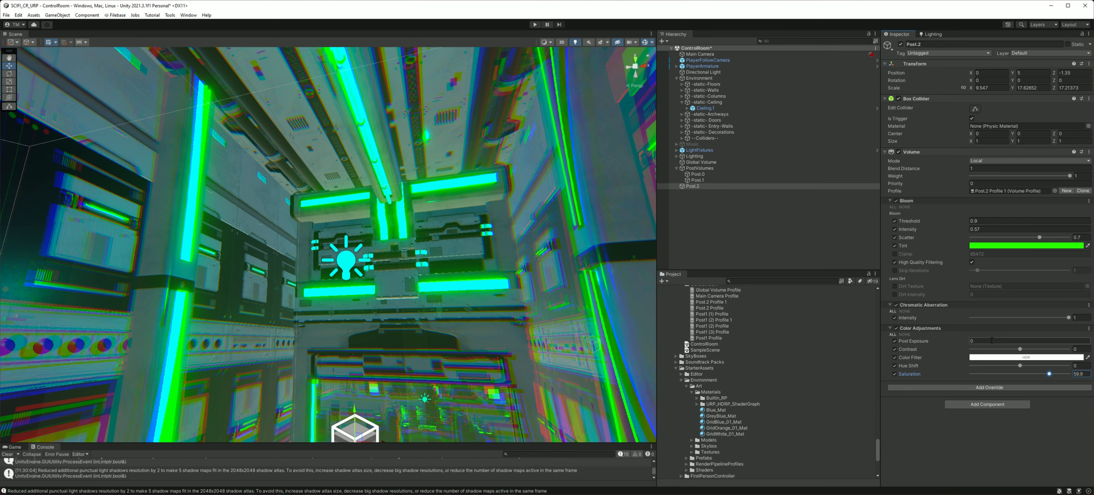
# Step: In Color Adjustments, set Post Exposure to about 0.69 and Contrast to about -18.2
pyautogui.moveTo(960, 342); pyautogui.dragTo(972, 341)
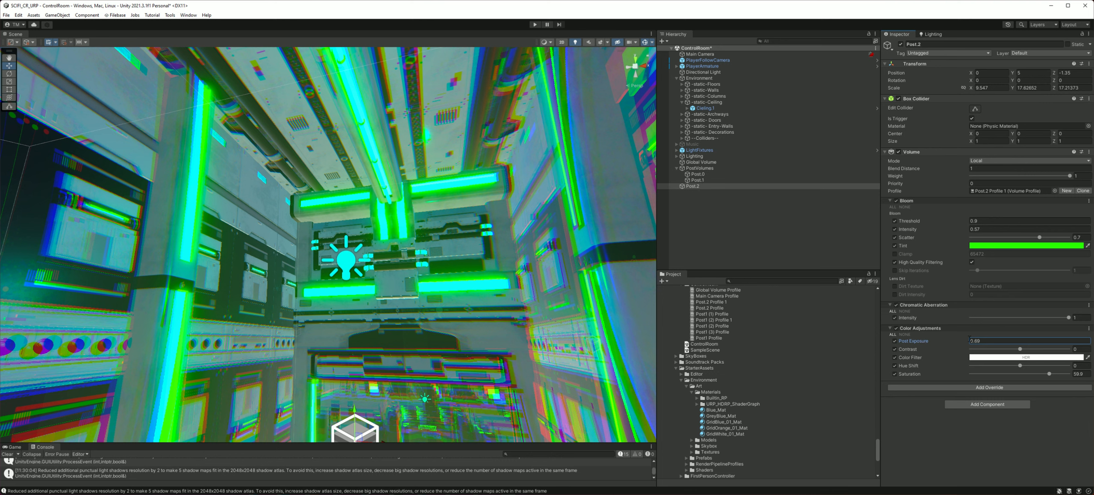
pyautogui.click(1018, 350)
pyautogui.moveTo(1017, 350); pyautogui.dragTo(1012, 351)
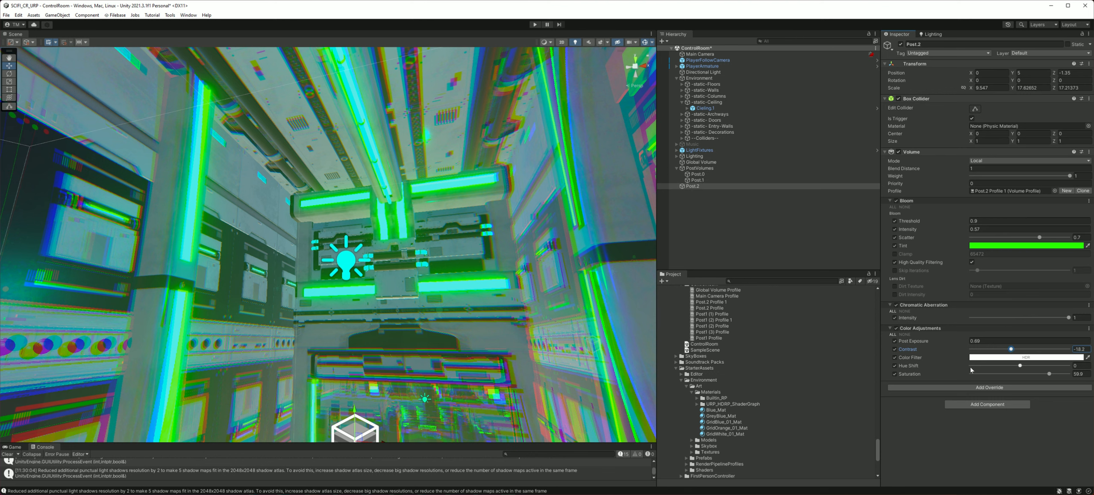
# Step: Add a Film Grain override to the Post.2 volume and enable its Type, Intensity and Response properties
pyautogui.click(983, 388)
pyautogui.click(983, 299)
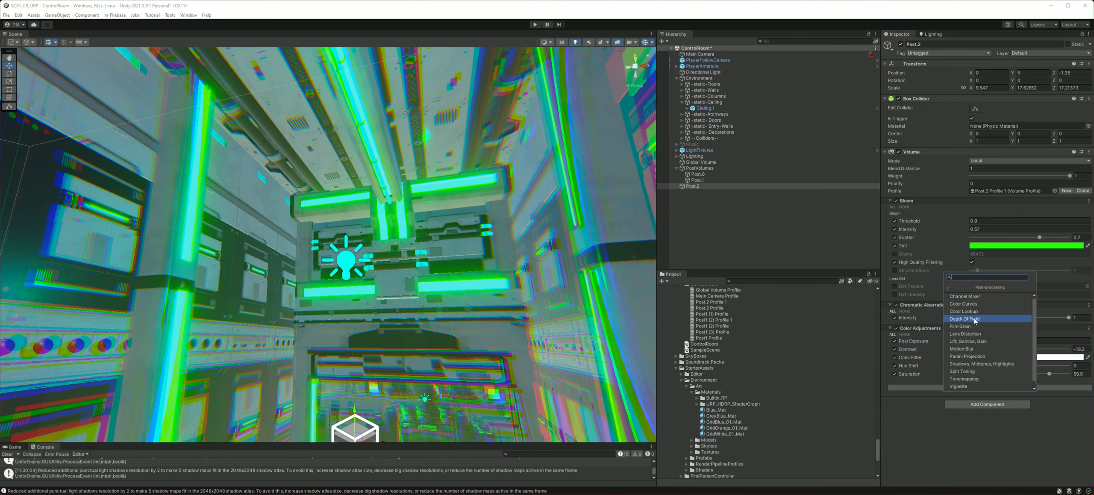
pyautogui.click(972, 334)
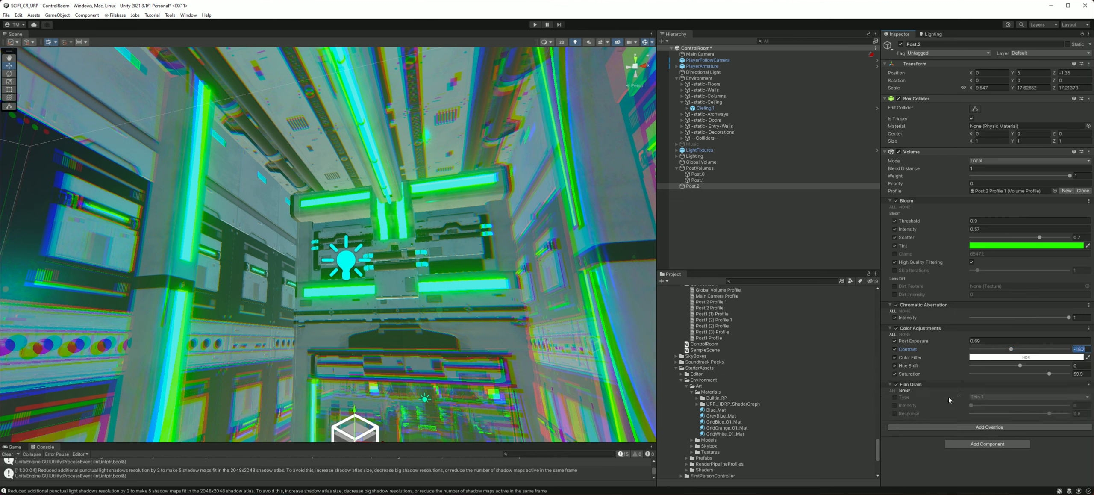
pyautogui.click(894, 397)
pyautogui.click(894, 405)
pyautogui.click(894, 413)
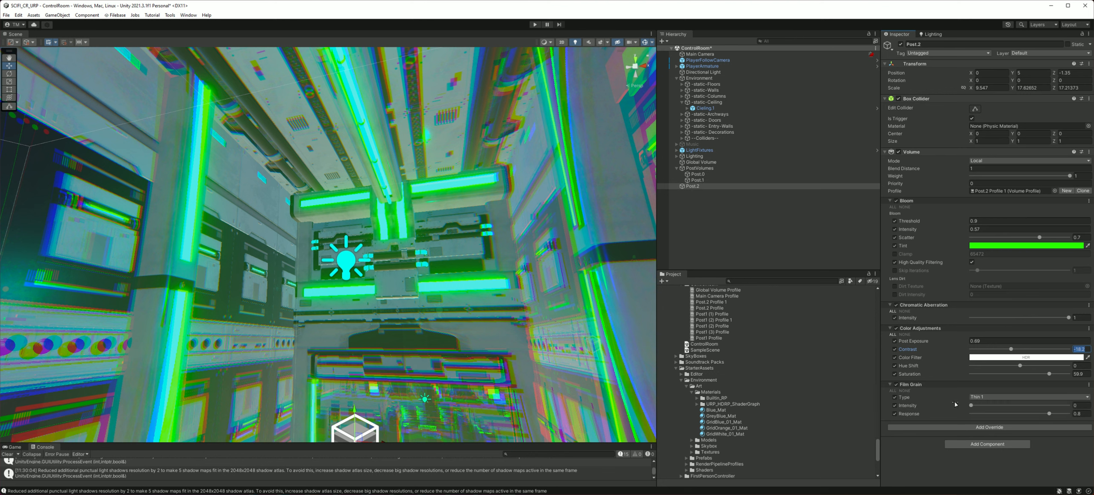
# Step: Set the Film Grain type to Medium 4, with Intensity about 0.355 and Response about 0.719
pyautogui.click(995, 397)
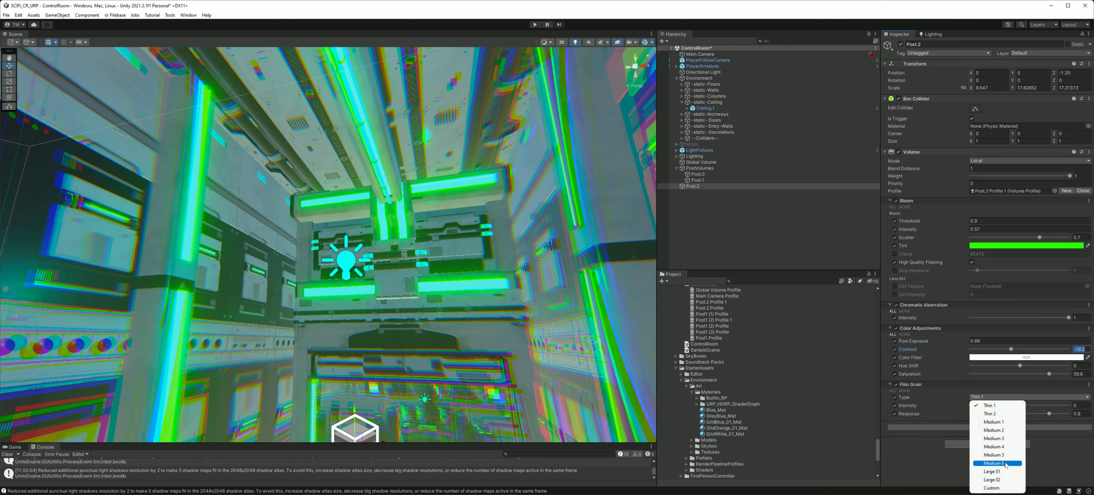
pyautogui.click(994, 446)
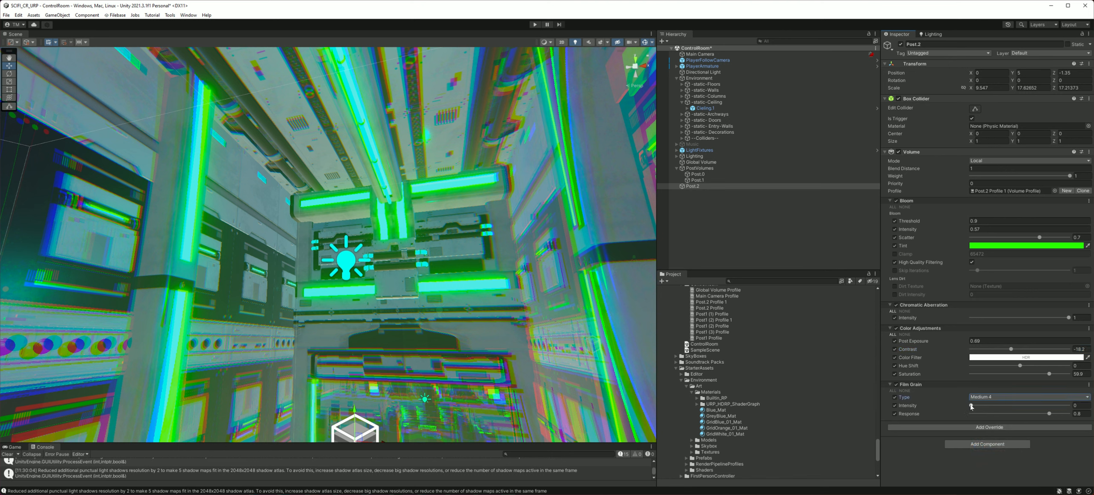
pyautogui.moveTo(971, 406); pyautogui.dragTo(1005, 417)
pyautogui.moveTo(1050, 414); pyautogui.dragTo(1041, 417)
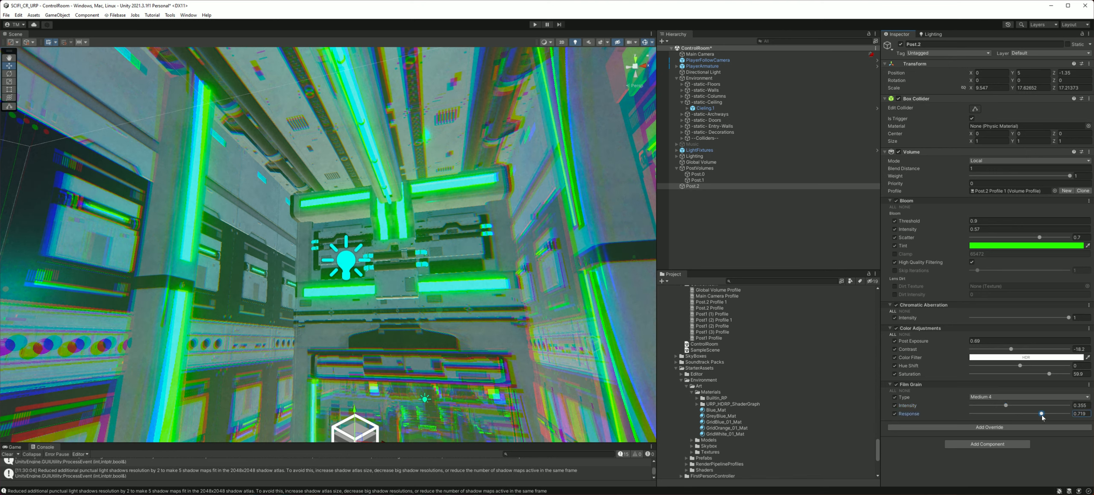
# Step: Try to sample the Color Adjustments filter colour from a glowing light strip in the scene
pyautogui.click(990, 426)
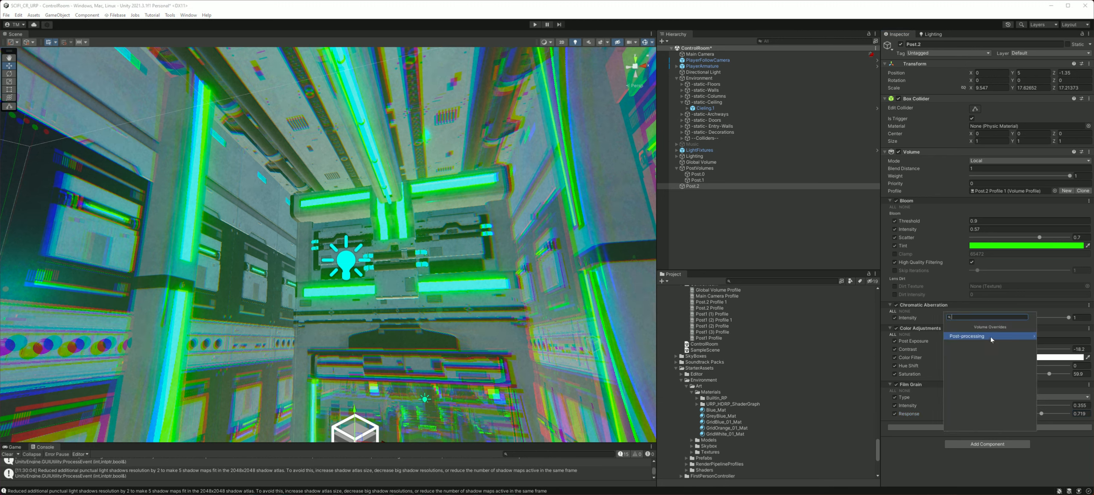
pyautogui.click(990, 336)
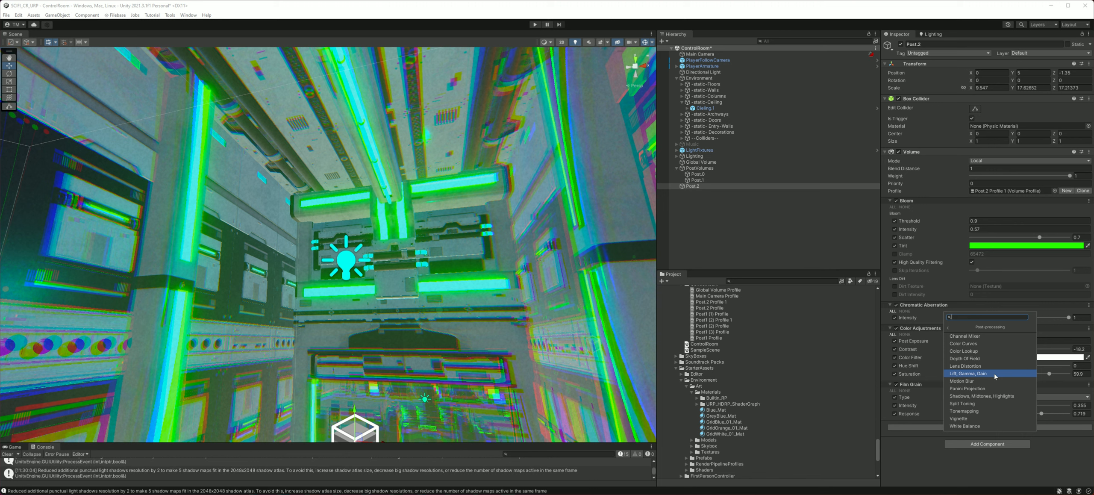
pyautogui.click(1062, 358)
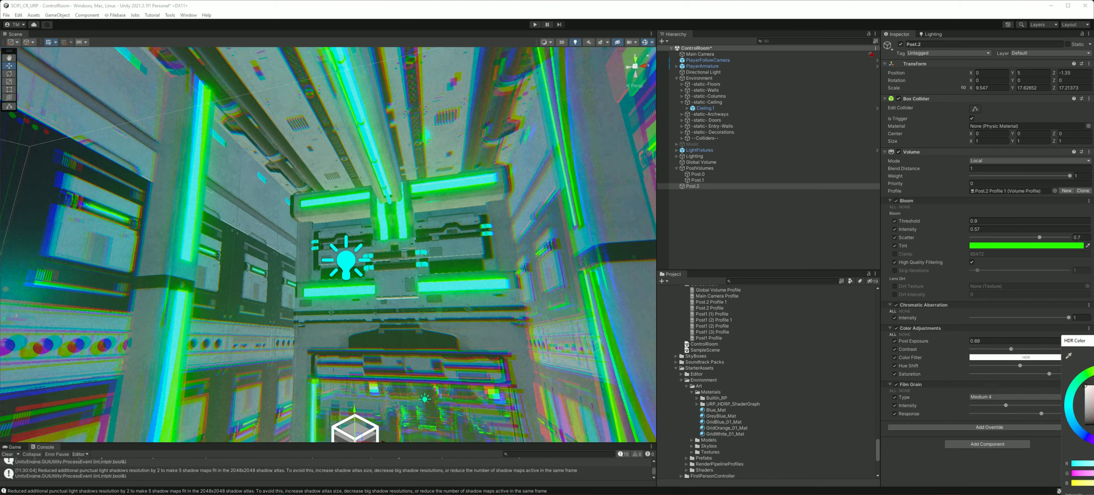
pyautogui.click(1068, 355)
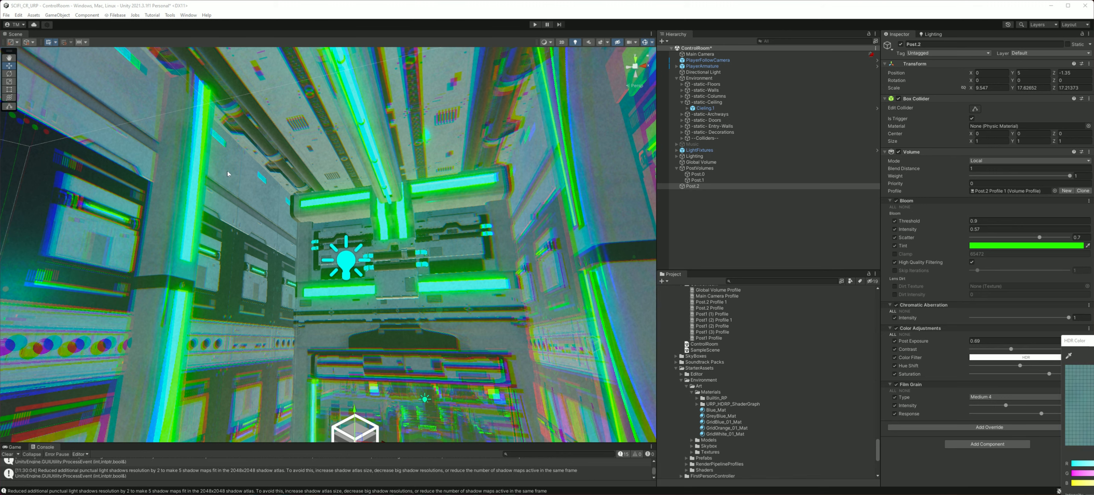
pyautogui.click(195, 186)
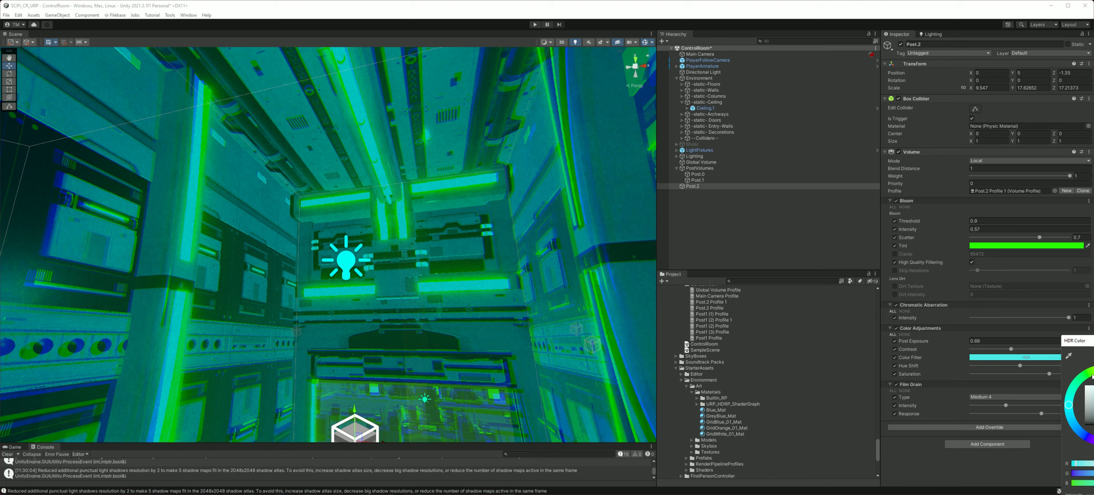
pyautogui.hotkey('ctrl', 'z')
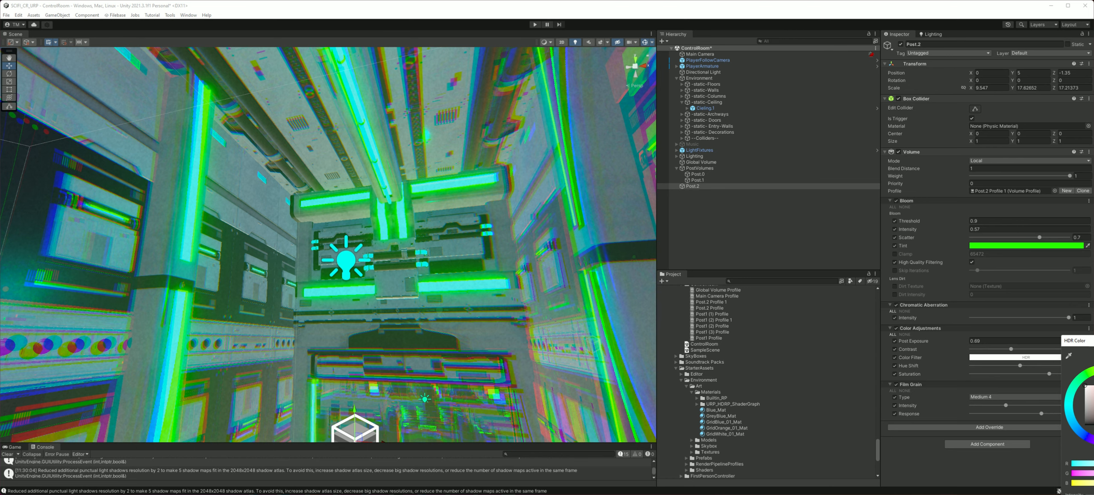
# Step: Set the Color Adjustments filter to a light green at intensity 0 and raise Post Exposure to about 0.82
pyautogui.click(1093, 386)
pyautogui.click(1085, 377)
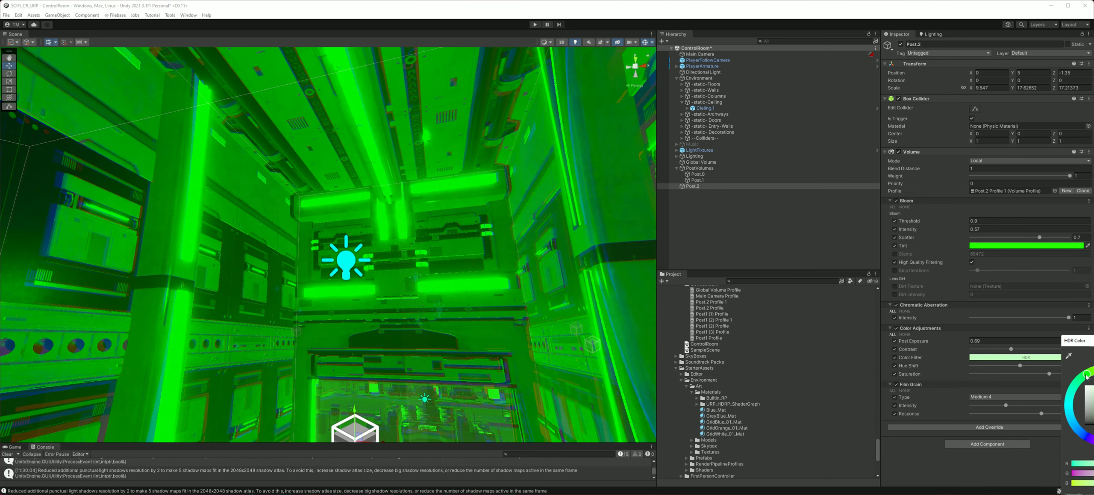
pyautogui.moveTo(1085, 375); pyautogui.dragTo(1088, 374)
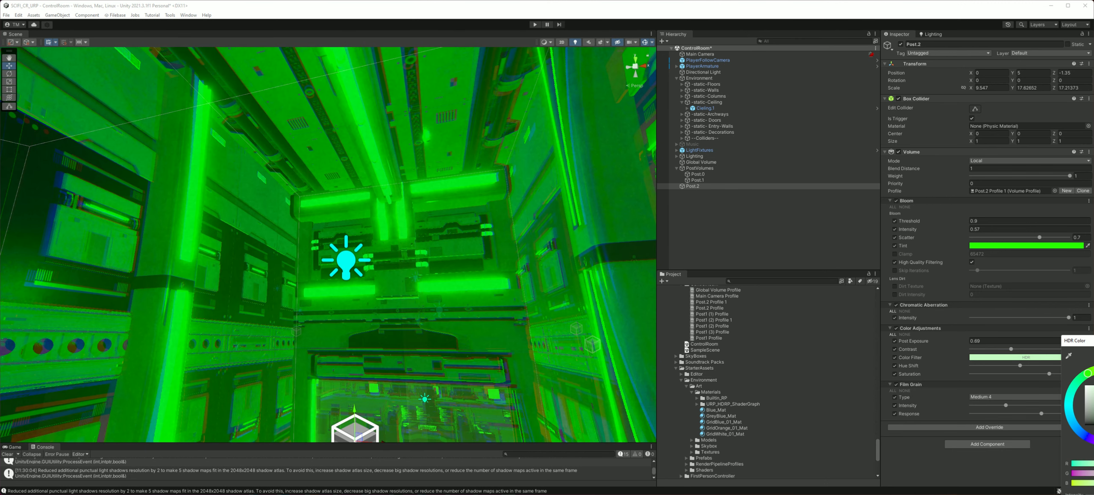
pyautogui.moveTo(1077, 341); pyautogui.dragTo(812, 225)
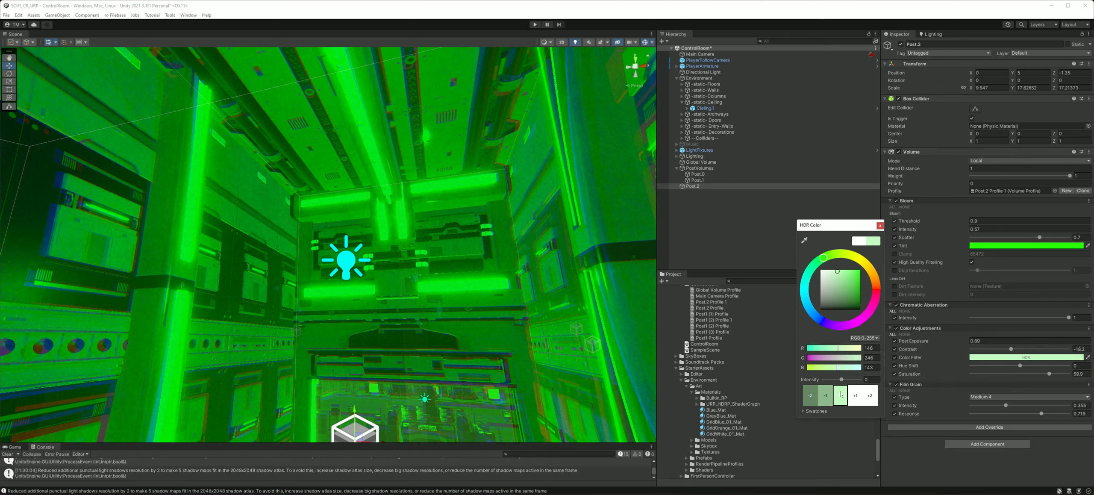
pyautogui.click(827, 396)
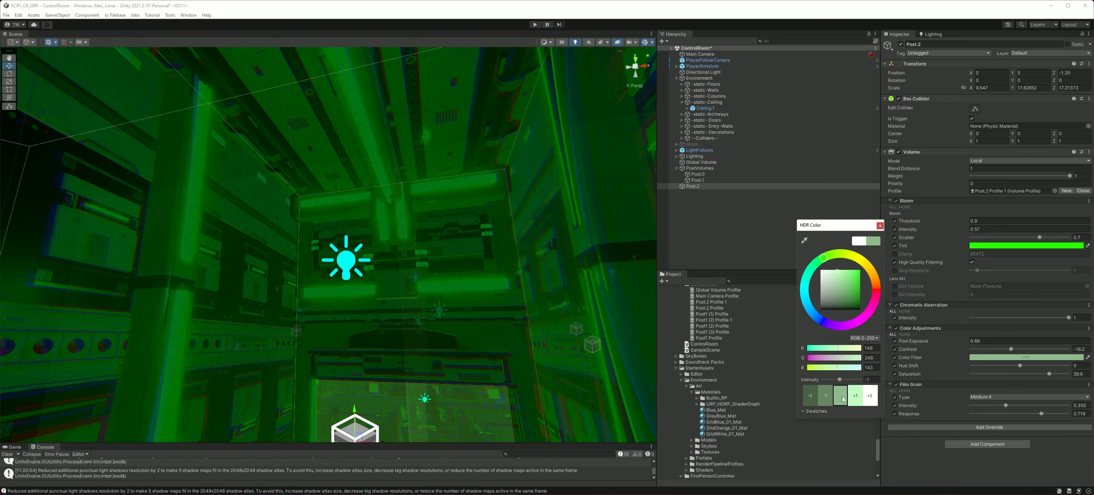
pyautogui.click(841, 397)
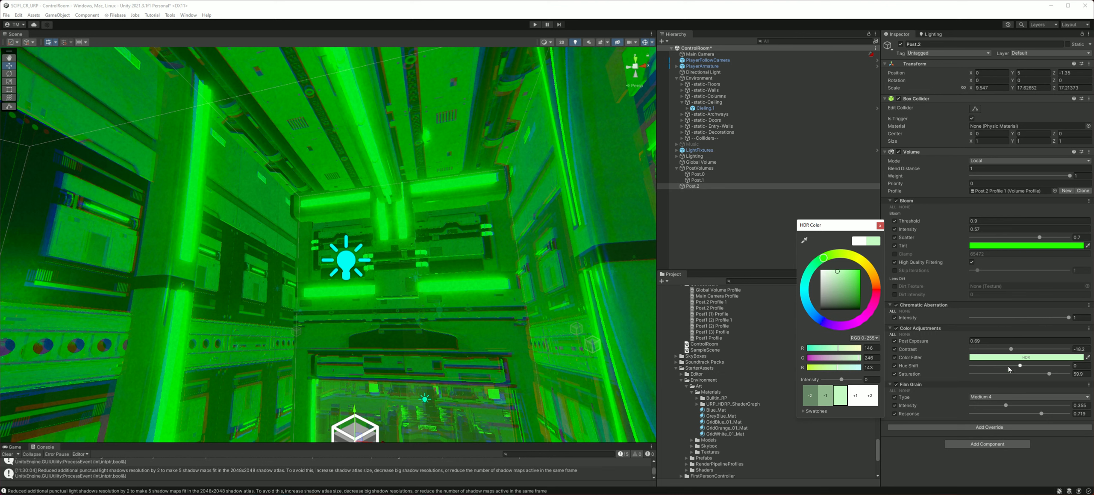
pyautogui.click(971, 340)
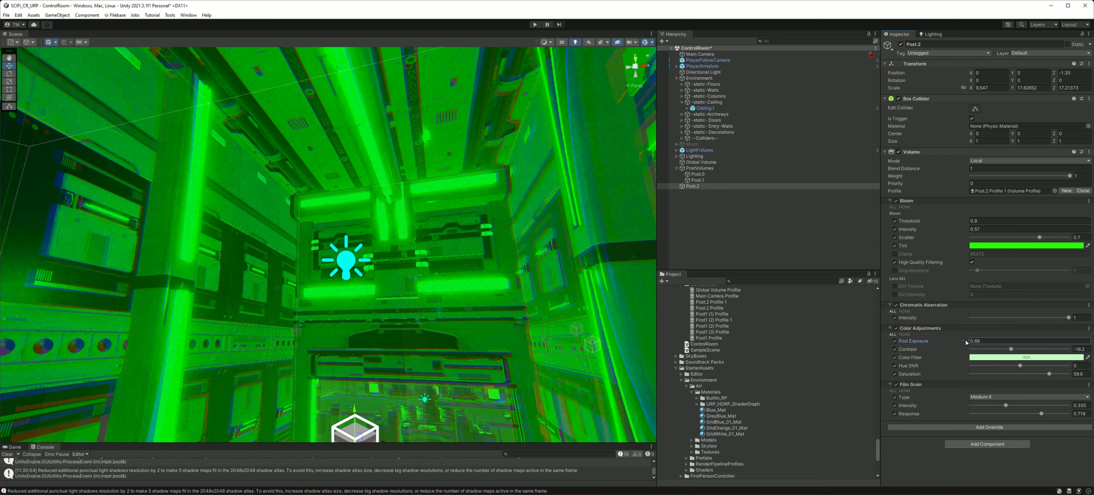
pyautogui.moveTo(965, 342); pyautogui.dragTo(969, 343)
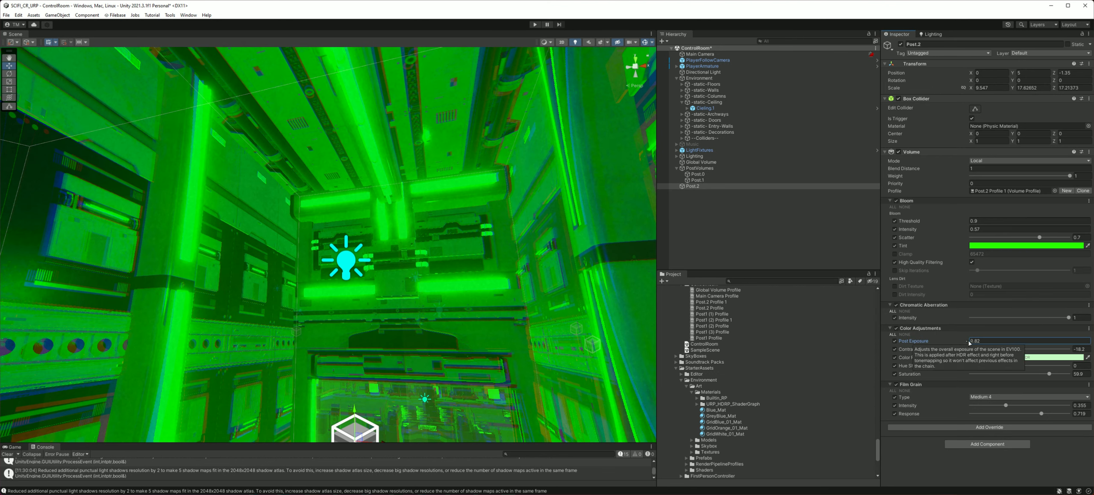
# Step: Lower the Bloom intensity to 0.27 and change its tint to a softer, less saturated green
pyautogui.click(969, 231)
pyautogui.moveTo(967, 232); pyautogui.dragTo(964, 232)
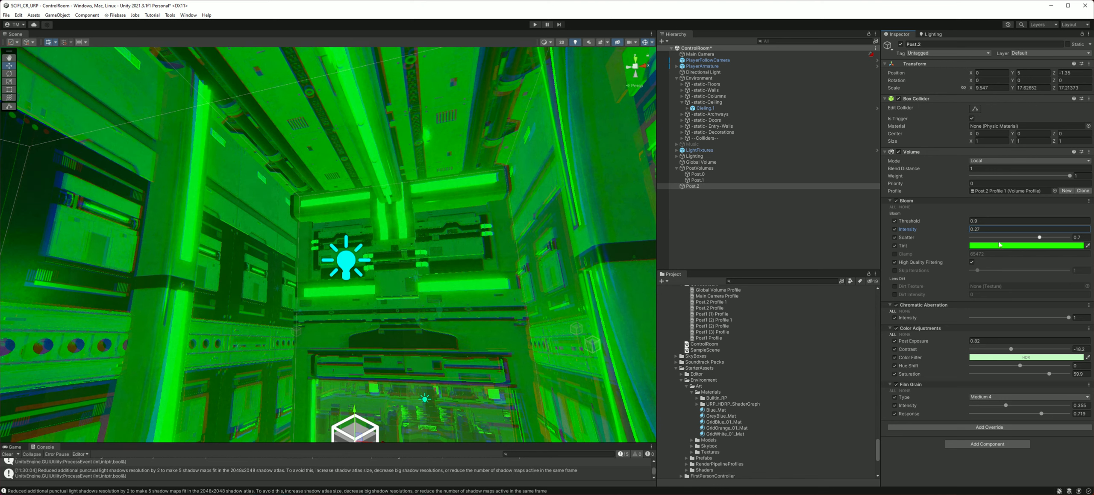
pyautogui.click(1052, 249)
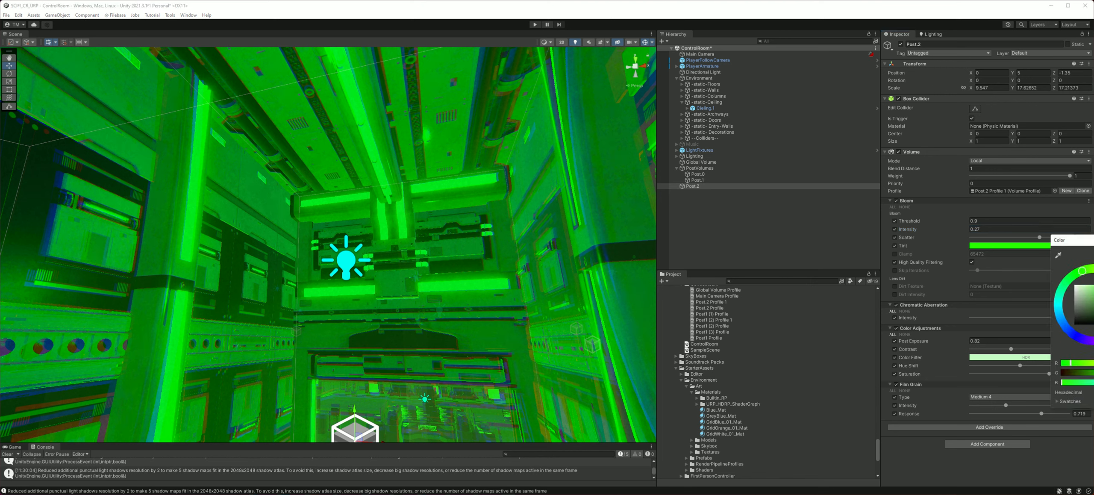
pyautogui.moveTo(1093, 285); pyautogui.dragTo(1093, 294)
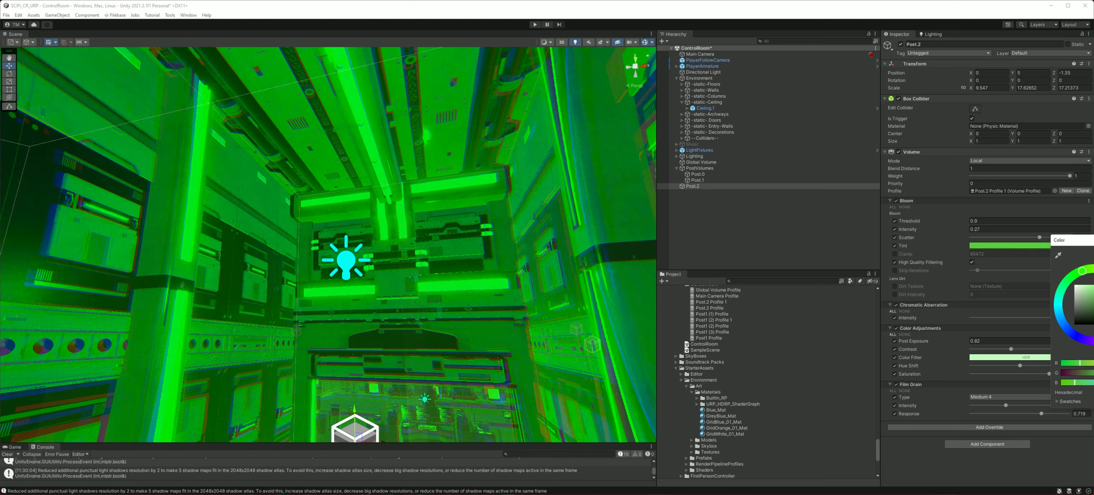
pyautogui.click(1093, 240)
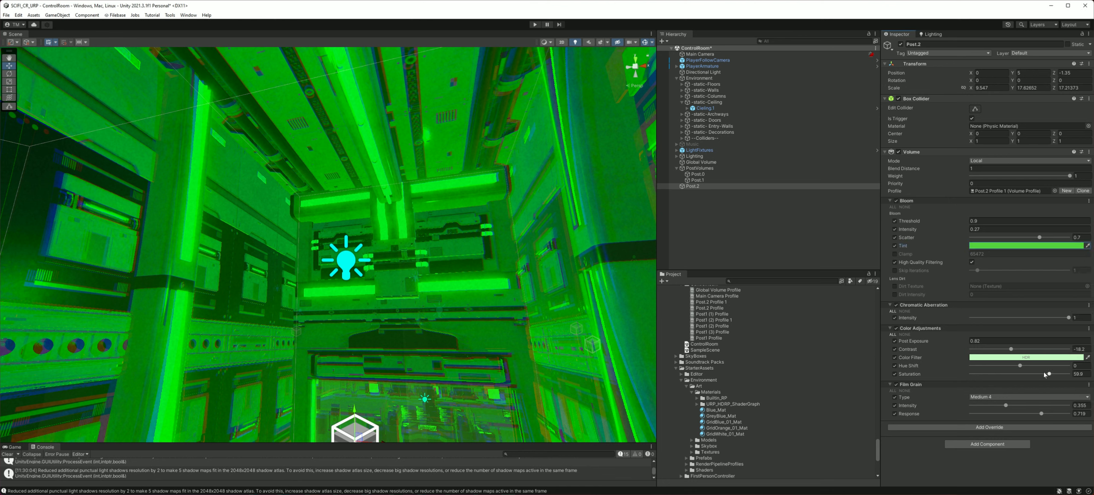
# Step: In Color Adjustments, set Saturation to about 42.2 and Hue Shift to 6
pyautogui.moveTo(1049, 374); pyautogui.dragTo(1021, 371)
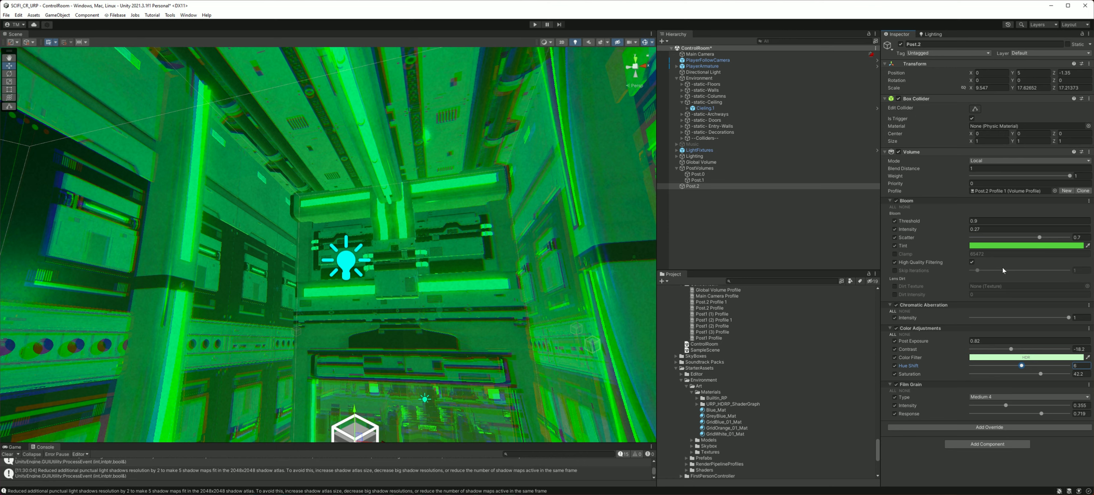
# Step: Add a Lift, Gamma, Gain override, enable all three colour wheels and adjust Lift to near the wheel's centre
pyautogui.click(1011, 428)
pyautogui.click(1002, 335)
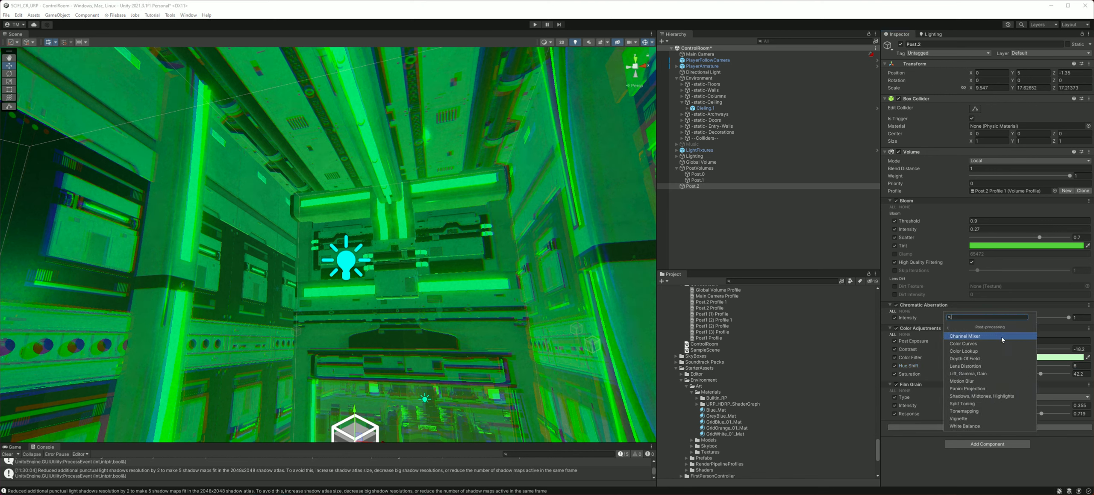
pyautogui.click(975, 374)
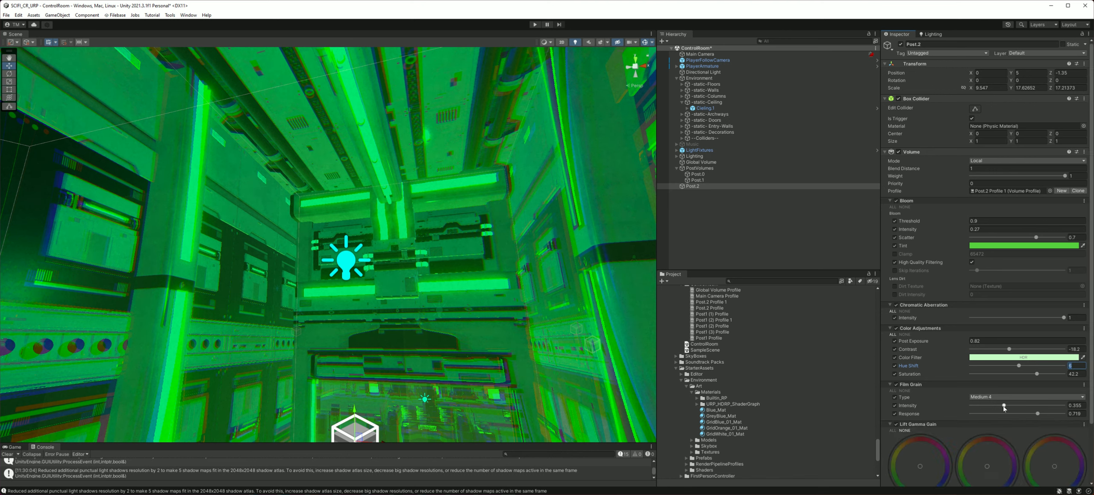
pyautogui.click(914, 448)
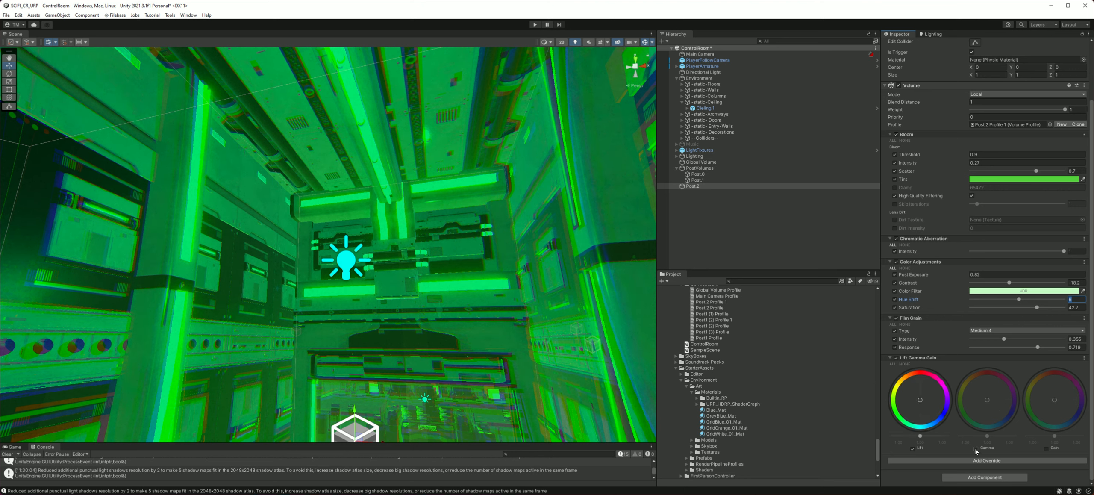
pyautogui.click(976, 448)
pyautogui.click(1045, 448)
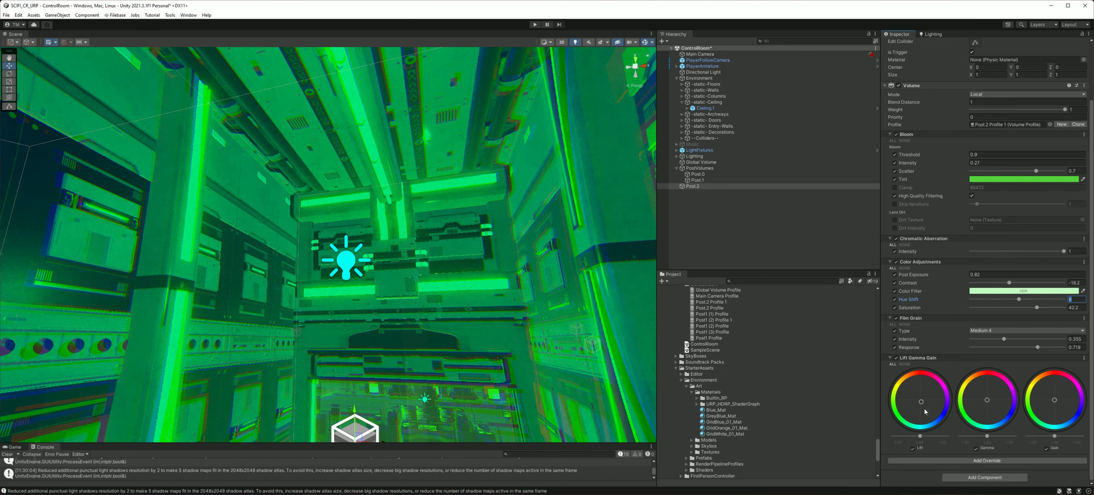
pyautogui.moveTo(926, 411)
pyautogui.mouseDown()
pyautogui.moveTo(907, 408)
pyautogui.moveTo(920, 398)
pyautogui.mouseUp()
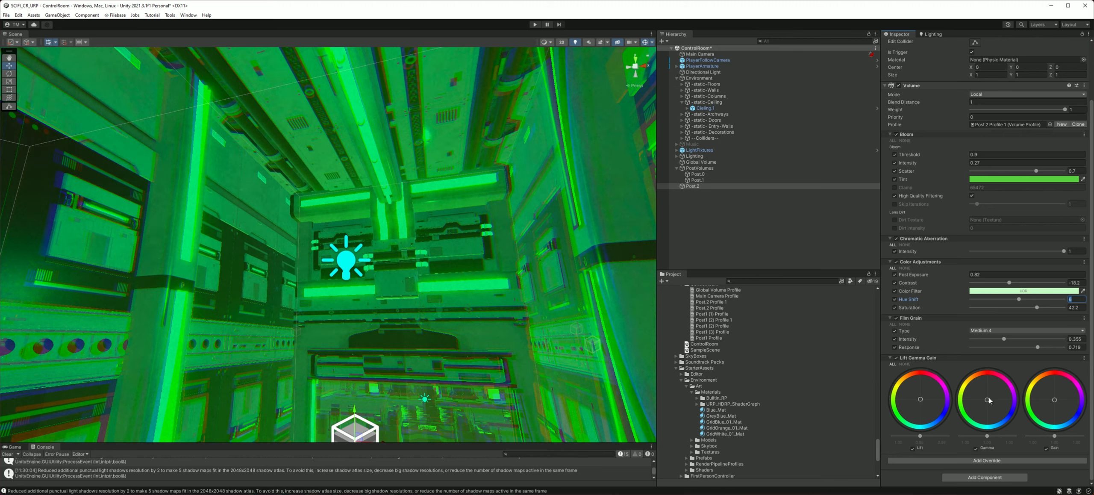
# Step: Adjust the Gamma and Gain colour wheels, keeping both handles close to the wheel centres
pyautogui.moveTo(987, 399); pyautogui.dragTo(981, 406)
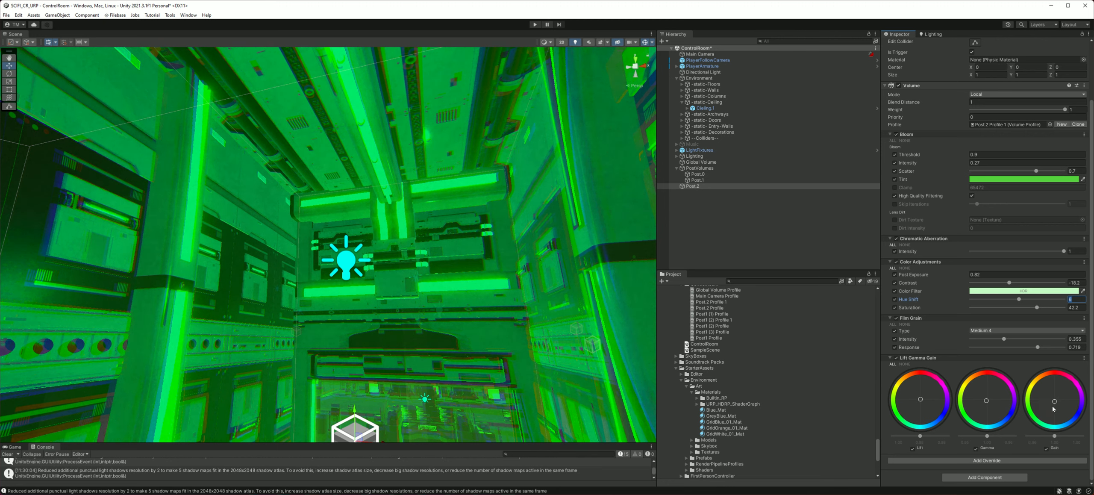
pyautogui.moveTo(1056, 396); pyautogui.dragTo(1051, 403)
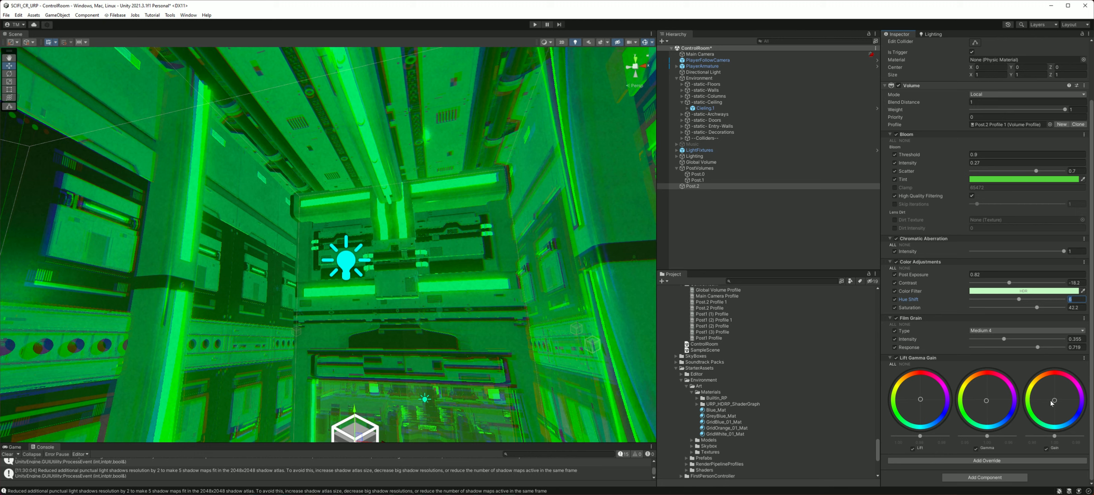
# Step: Add a Shadows, Midtones, Highlights override to Post.2 and enable all three colour wheels
pyautogui.click(1002, 460)
pyautogui.click(990, 370)
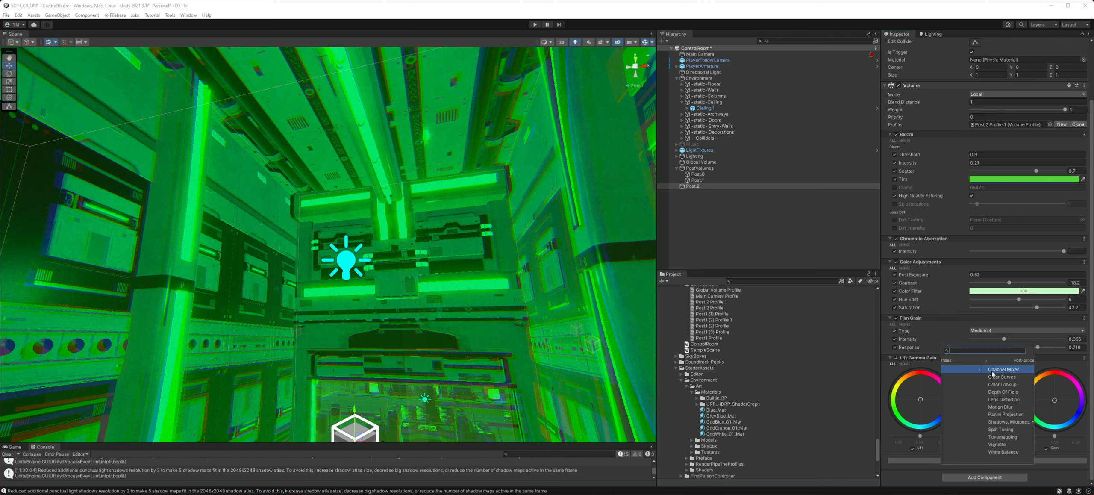
pyautogui.click(977, 422)
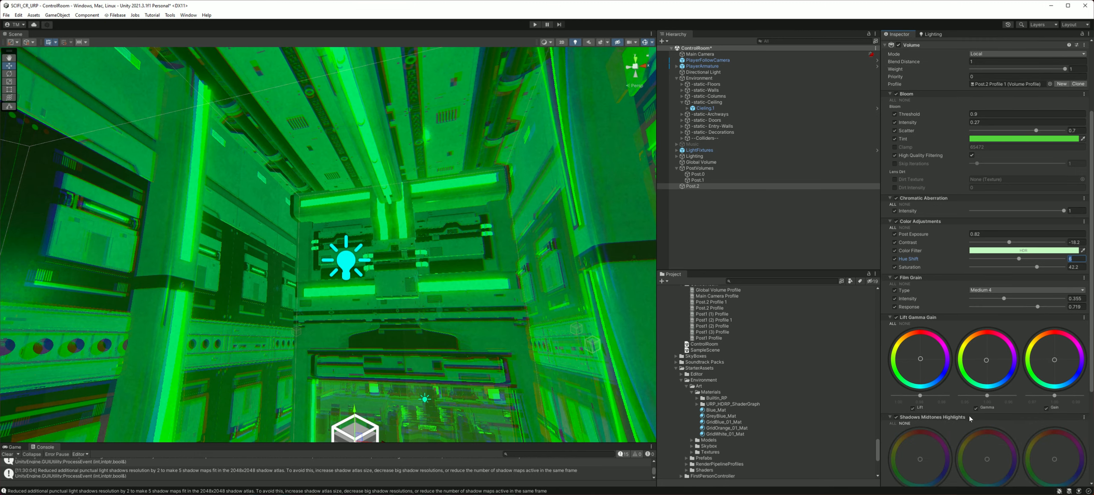
pyautogui.scroll(-3, 968, 419)
pyautogui.click(908, 447)
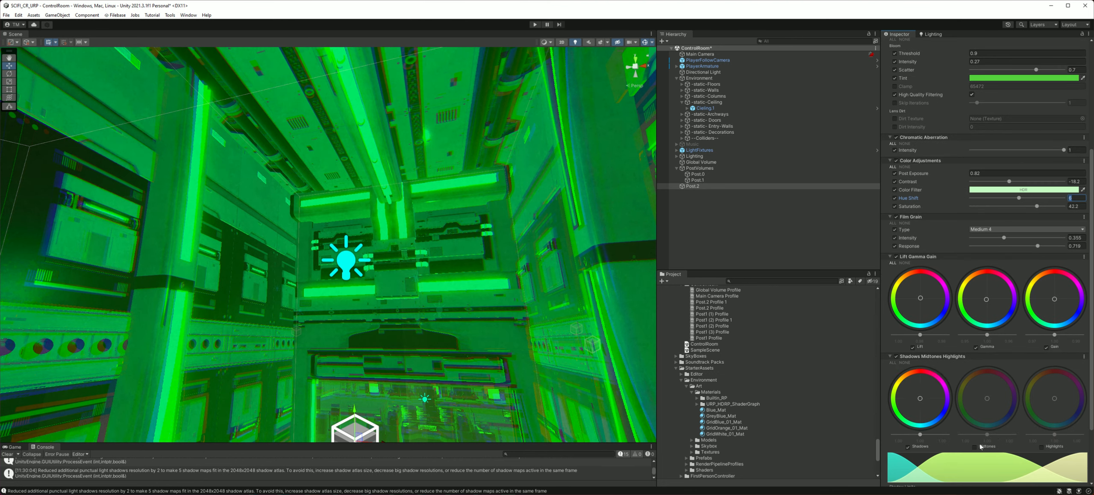
pyautogui.click(974, 447)
pyautogui.click(1041, 447)
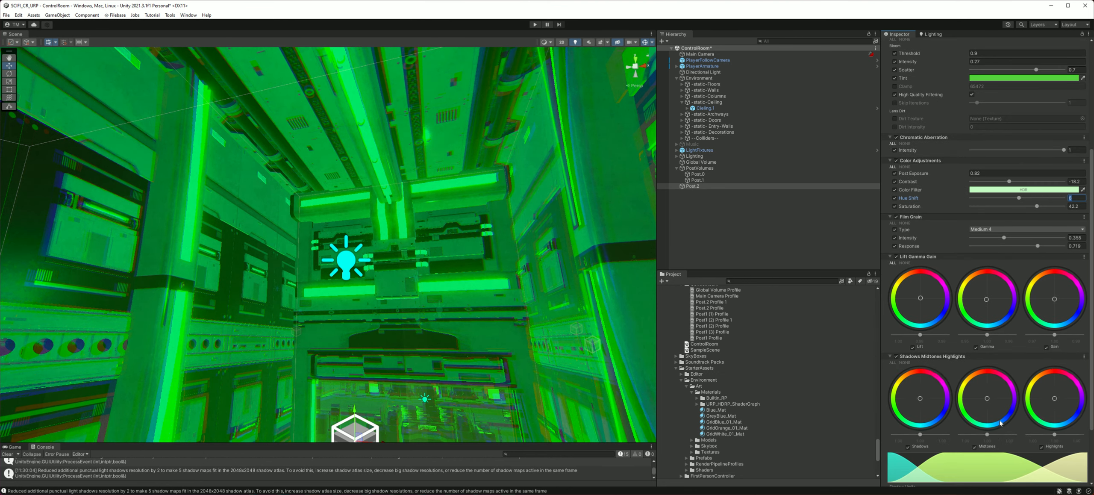
# Step: Shift Shadows toward blue-purple and darken them, shift Highlights toward green and brighten them, and keep Midtones near the wheel's centre
pyautogui.moveTo(987, 397); pyautogui.dragTo(983, 399)
pyautogui.moveTo(917, 378); pyautogui.dragTo(971, 414)
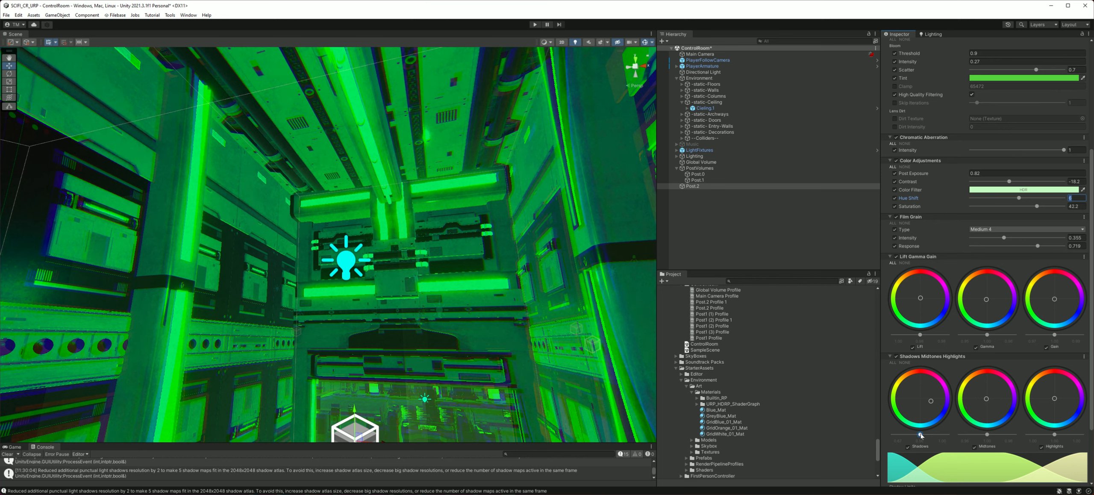
pyautogui.moveTo(921, 435); pyautogui.dragTo(913, 436)
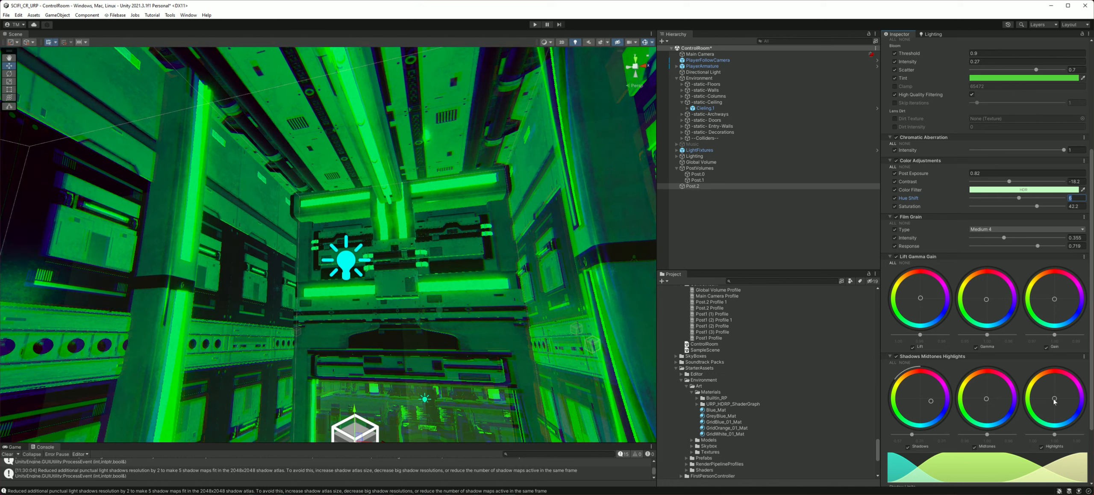
pyautogui.moveTo(1054, 399); pyautogui.dragTo(1056, 435)
pyautogui.moveTo(1063, 433); pyautogui.dragTo(1062, 434)
pyautogui.moveTo(986, 399)
pyautogui.mouseDown()
pyautogui.moveTo(965, 416)
pyautogui.moveTo(991, 380)
pyautogui.moveTo(992, 400)
pyautogui.mouseUp()
pyautogui.moveTo(989, 435); pyautogui.dragTo(987, 434)
# Step: Compare the room with and without the effects by disabling and re-enabling the Post.2 object
pyautogui.moveTo(489, 301); pyautogui.dragTo(465, 250, button='right')
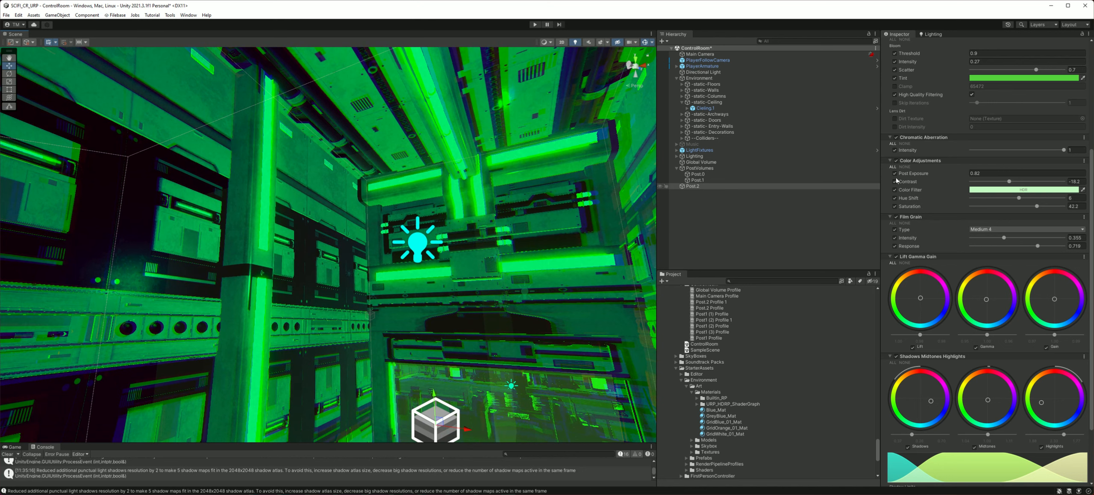
pyautogui.scroll(5, 897, 180)
pyautogui.scroll(3, 914, 78)
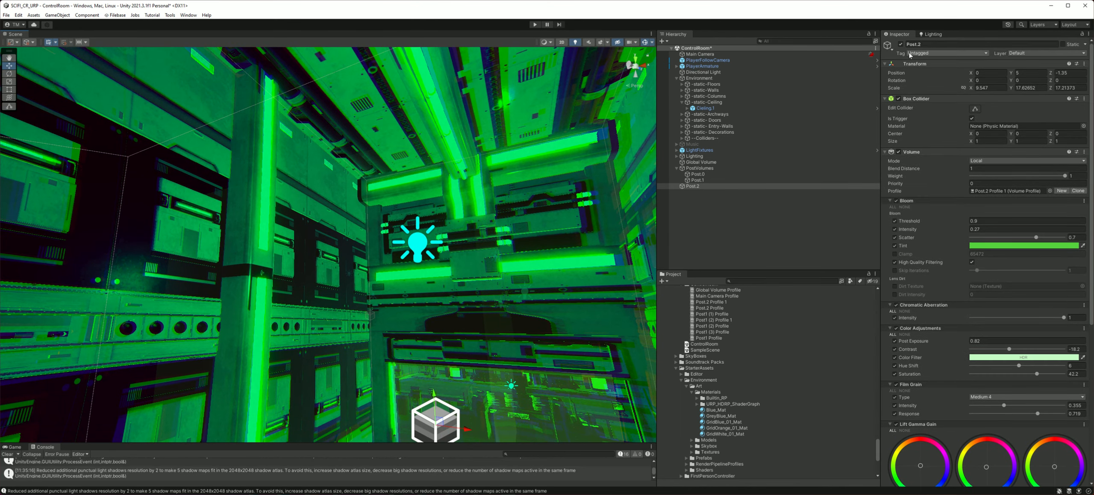
pyautogui.click(900, 45)
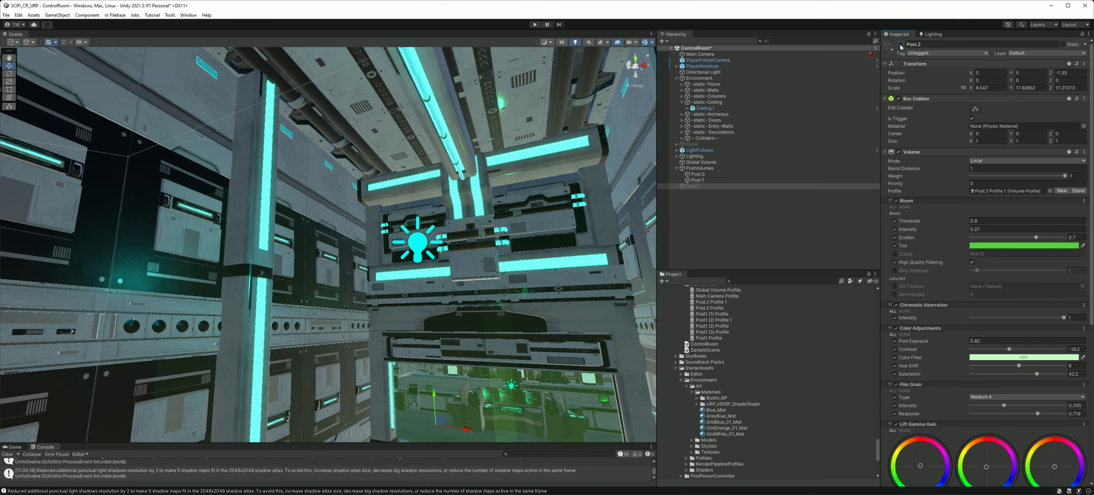
pyautogui.click(900, 44)
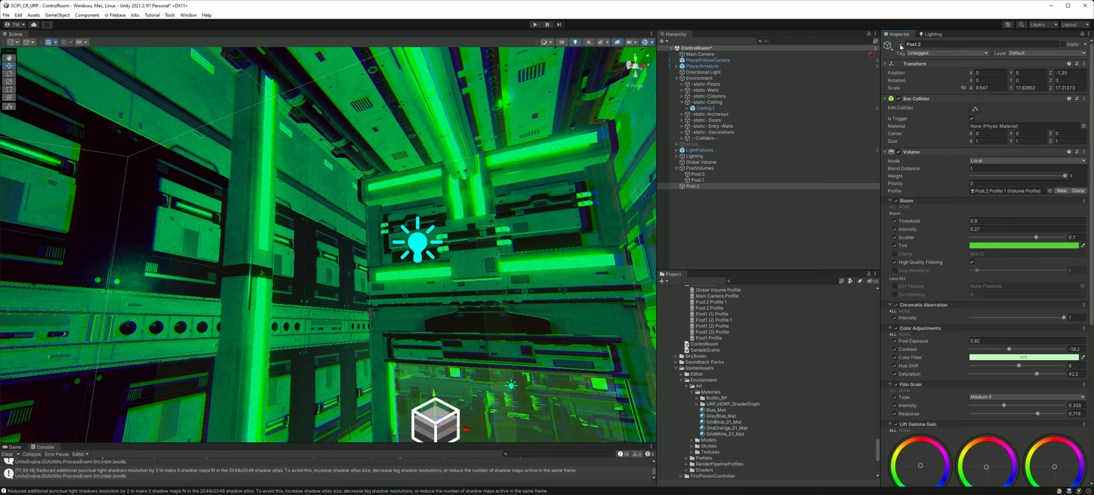
# Step: Add a Vignette override, enable its Color, Center and Intensity, and set the vignette intensity to about 0.251
pyautogui.moveTo(536, 258); pyautogui.dragTo(557, 294, button='right')
pyautogui.moveTo(557, 294); pyautogui.dragTo(553, 297, button='middle')
pyautogui.scroll(-10, 996, 427)
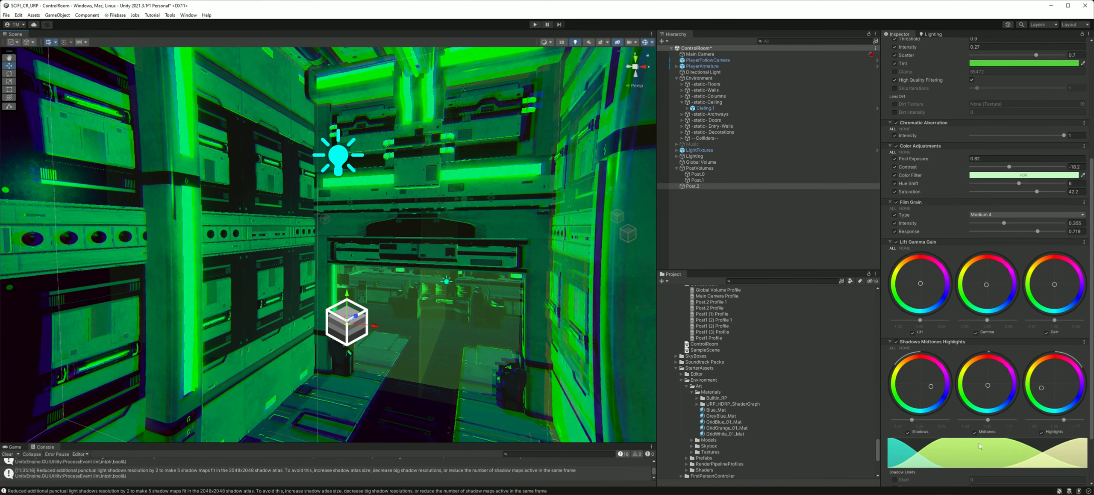
pyautogui.click(995, 460)
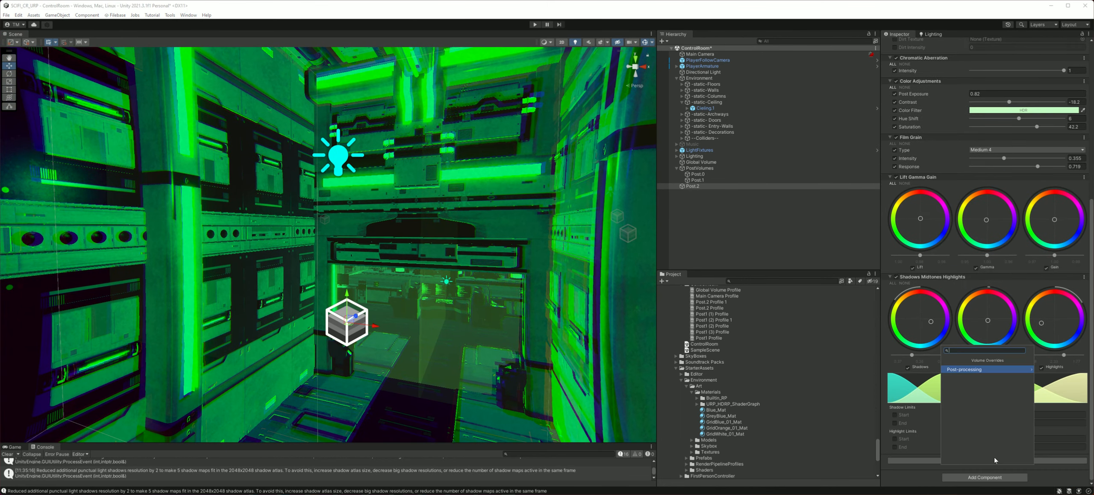
pyautogui.click(980, 369)
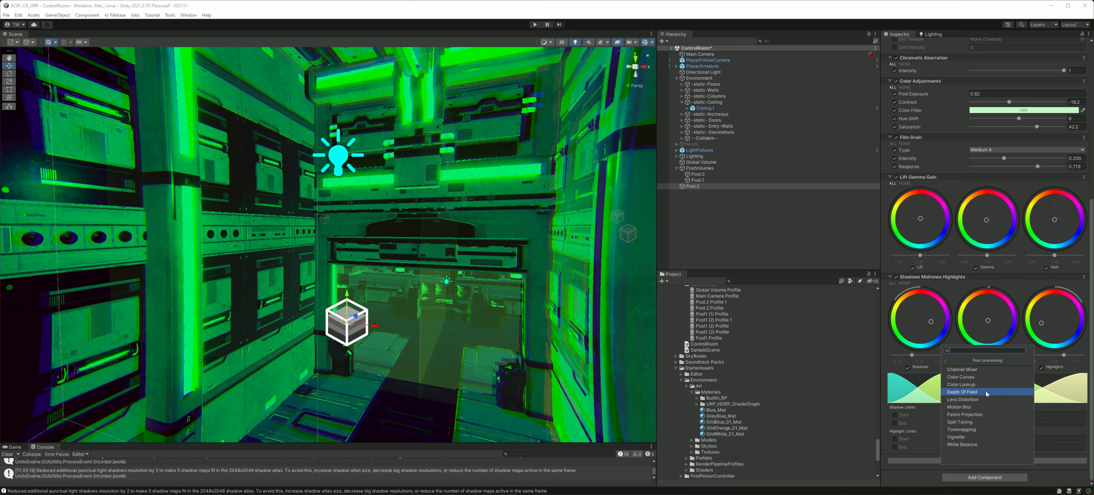
pyautogui.click(957, 437)
pyautogui.scroll(-3, 944, 427)
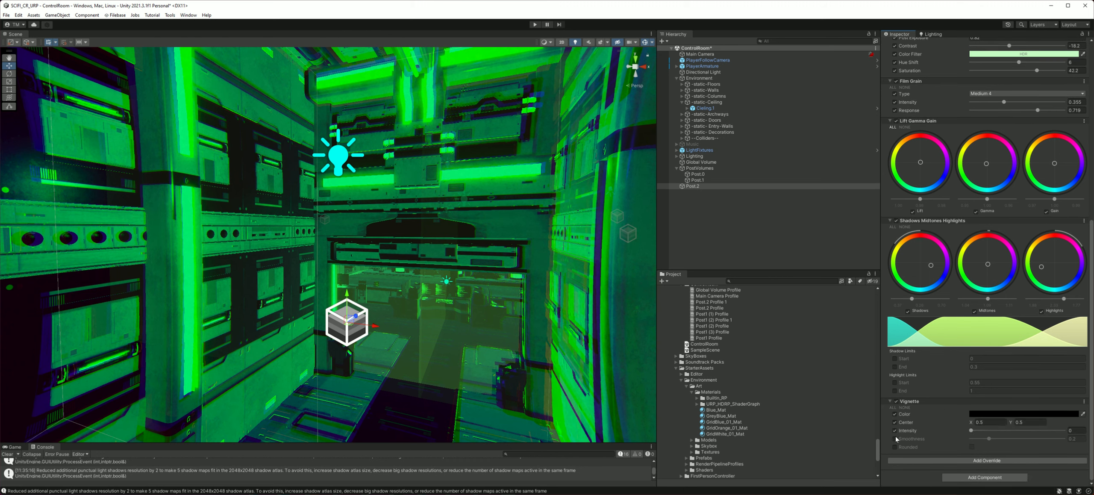
pyautogui.moveTo(972, 433); pyautogui.dragTo(995, 436)
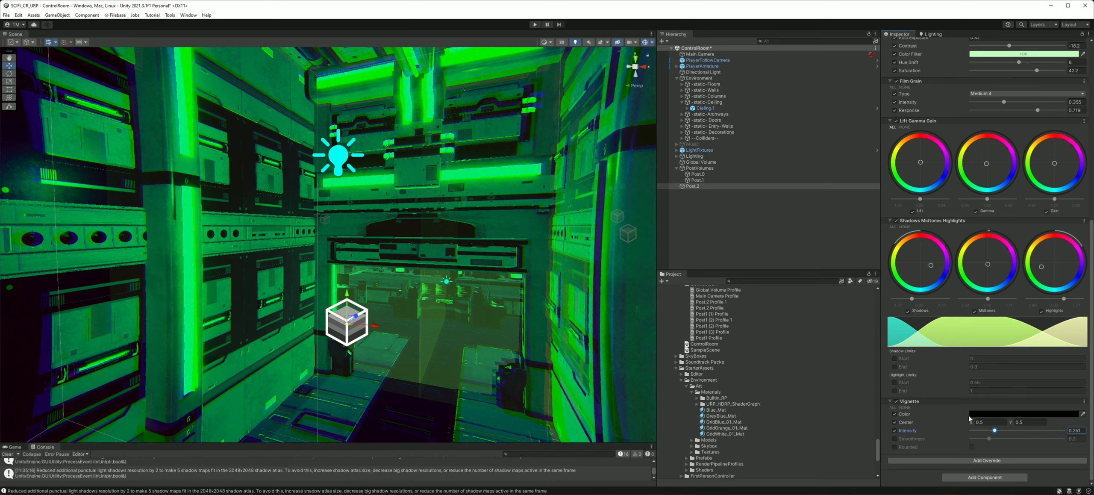
# Step: Add a Lens Distortion override to Post.2 and enable its parameters, including X Multiplier, Y Multiplier and Center
pyautogui.click(1004, 477)
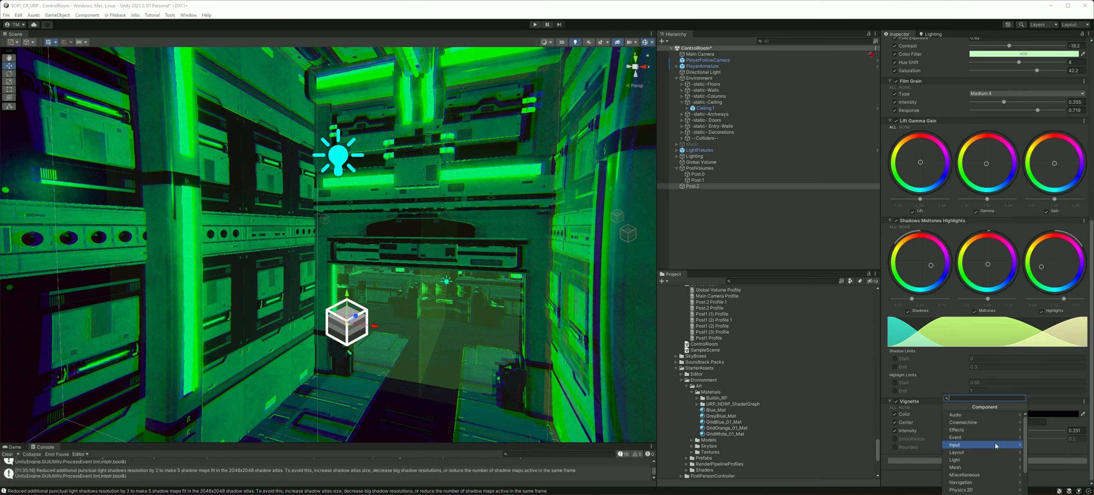
pyautogui.click(911, 477)
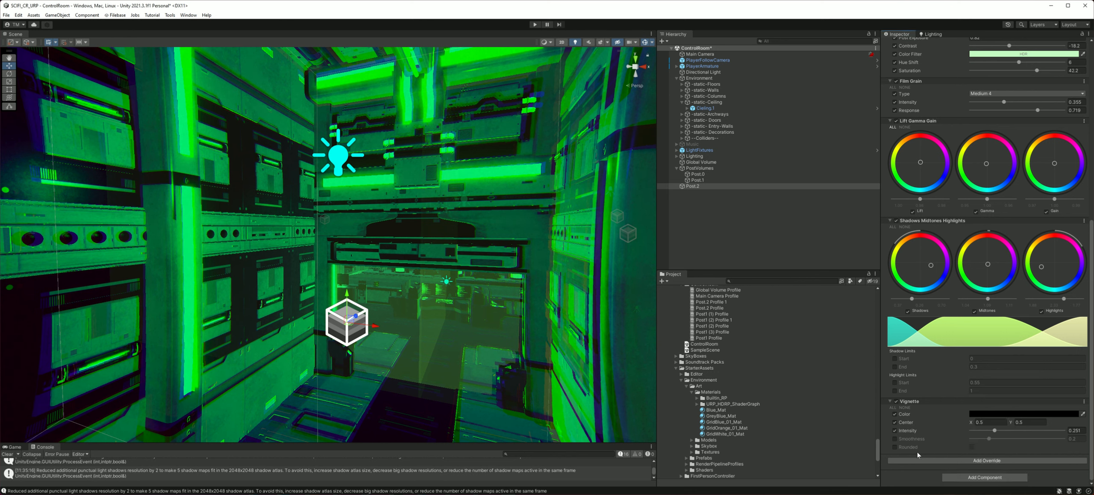
pyautogui.click(987, 460)
pyautogui.click(983, 370)
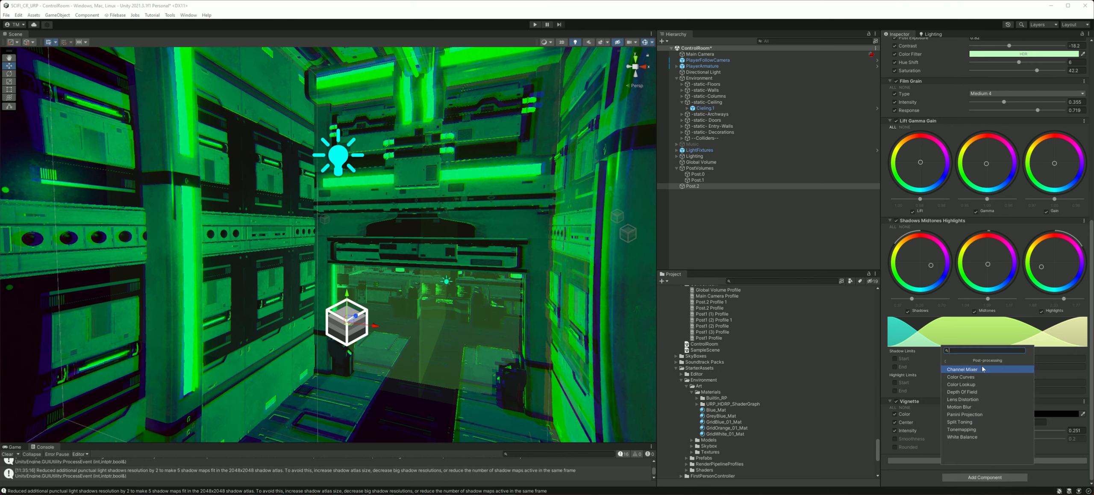
pyautogui.click(965, 400)
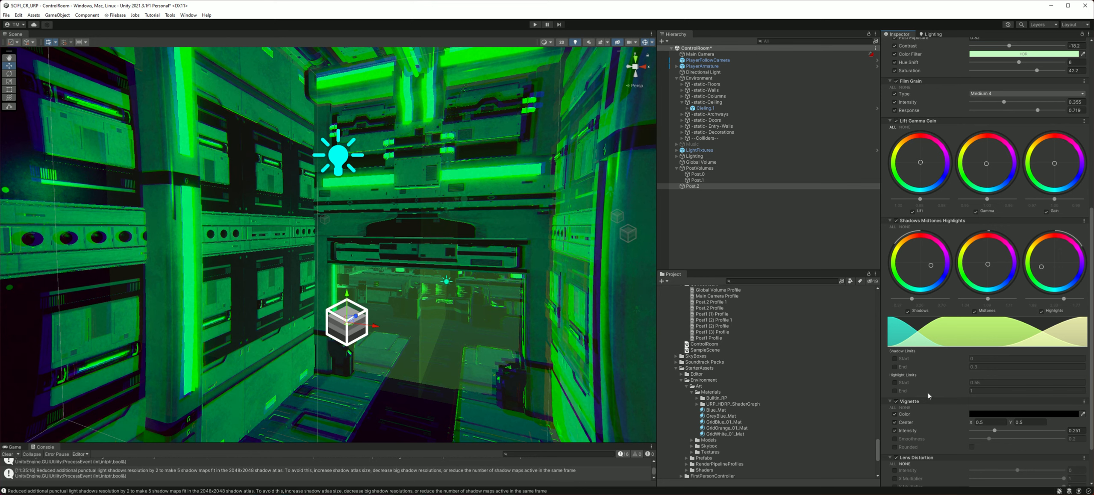
pyautogui.scroll(-3, 929, 393)
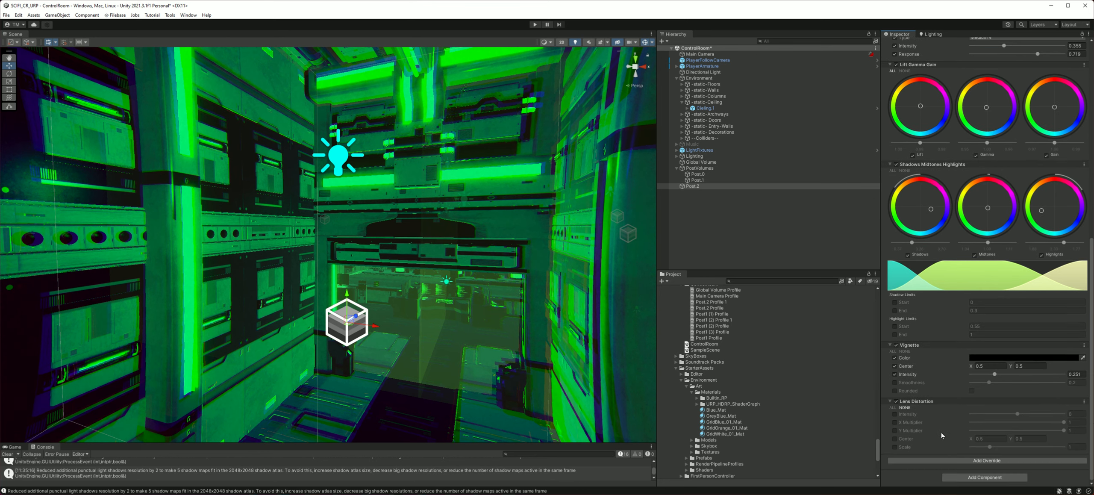
pyautogui.click(896, 422)
pyautogui.click(896, 430)
pyautogui.click(897, 439)
# Step: Raise the Lens Distortion intensity slightly above zero and increase its scale a little
pyautogui.moveTo(1016, 414); pyautogui.dragTo(1019, 415)
pyautogui.moveTo(989, 447); pyautogui.dragTo(992, 449)
pyautogui.moveTo(1019, 415); pyautogui.dragTo(1021, 417)
# Step: Examine the green entry area, the adjoining red room and the Post.2 volume's override settings
pyautogui.scroll(10, 958, 330)
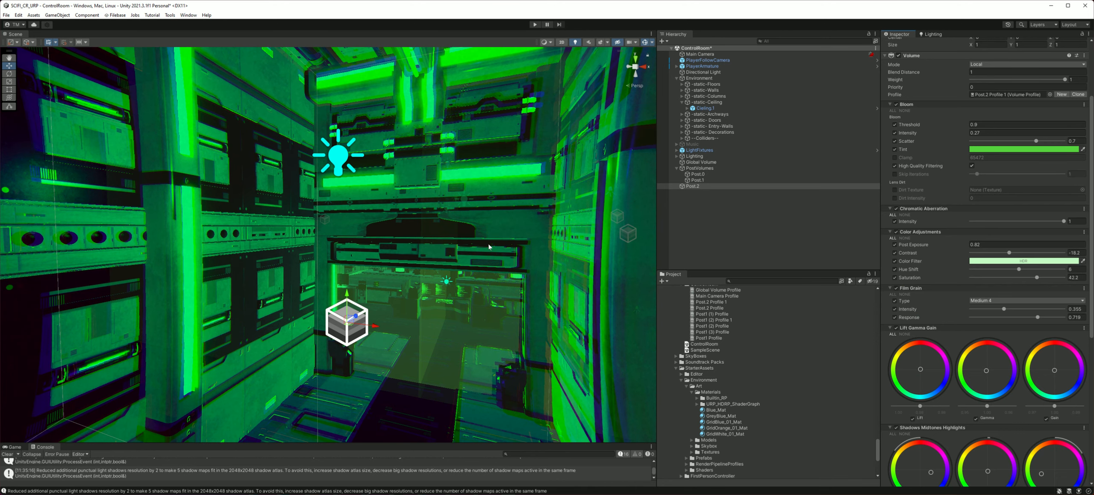
pyautogui.moveTo(488, 244); pyautogui.dragTo(491, 270, button='middle')
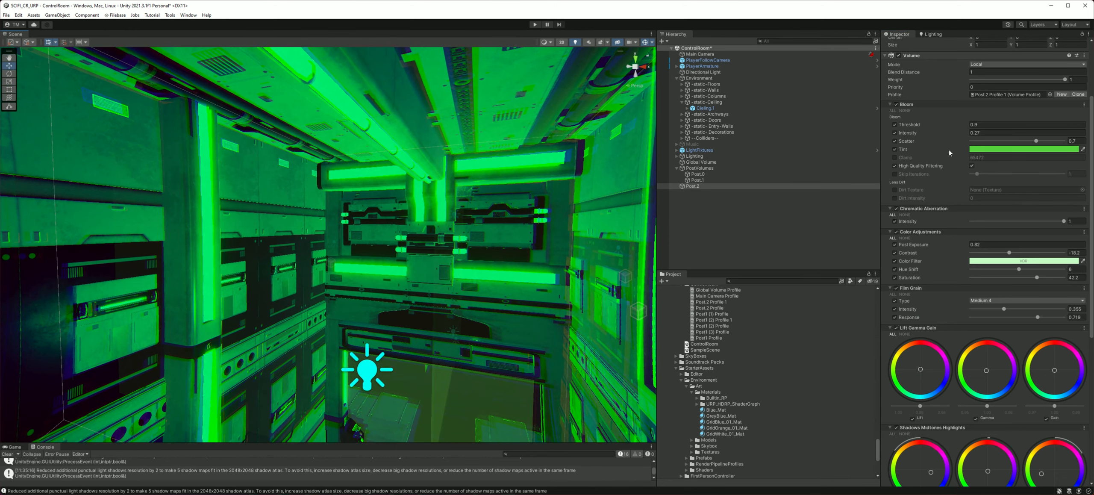
pyautogui.moveTo(520, 276)
pyautogui.mouseDown(button='middle')
pyautogui.moveTo(508, 255)
pyautogui.moveTo(512, 274)
pyautogui.mouseUp(button='middle')
pyautogui.scroll(3, 508, 269)
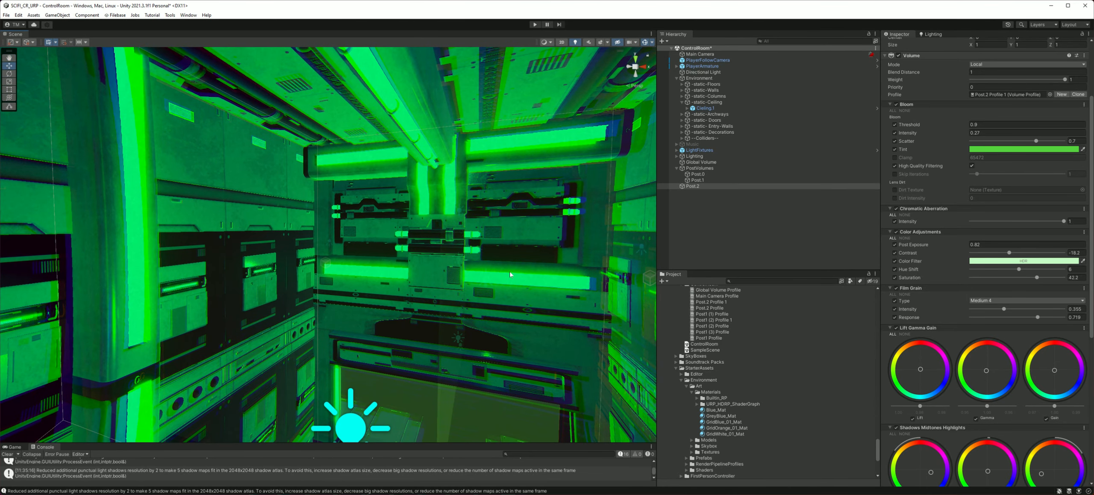
pyautogui.scroll(3, 892, 137)
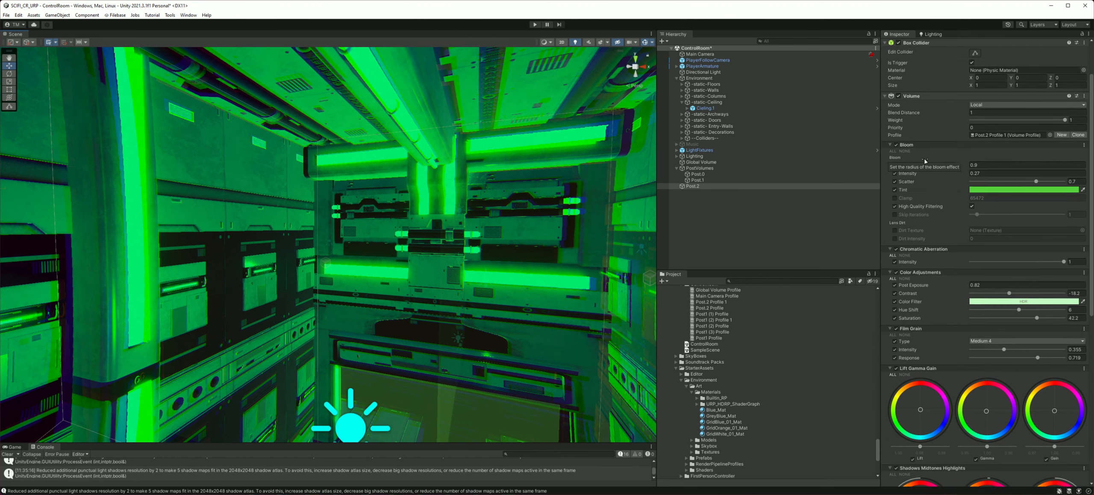
pyautogui.scroll(3, 527, 232)
pyautogui.scroll(5, 527, 232)
pyautogui.moveTo(547, 225); pyautogui.dragTo(515, 209, button='middle')
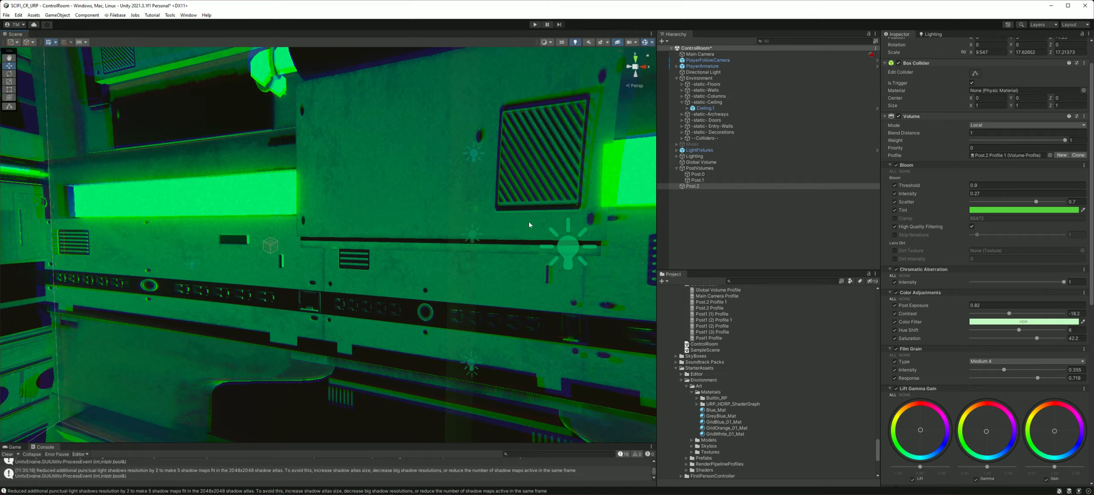
pyautogui.scroll(5, 537, 224)
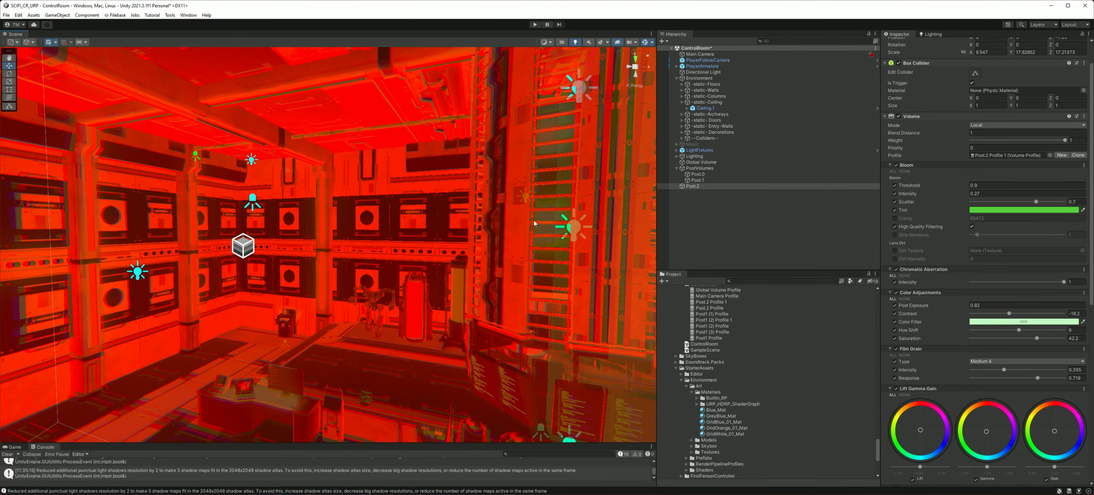
pyautogui.moveTo(537, 224); pyautogui.dragTo(545, 241, button='middle')
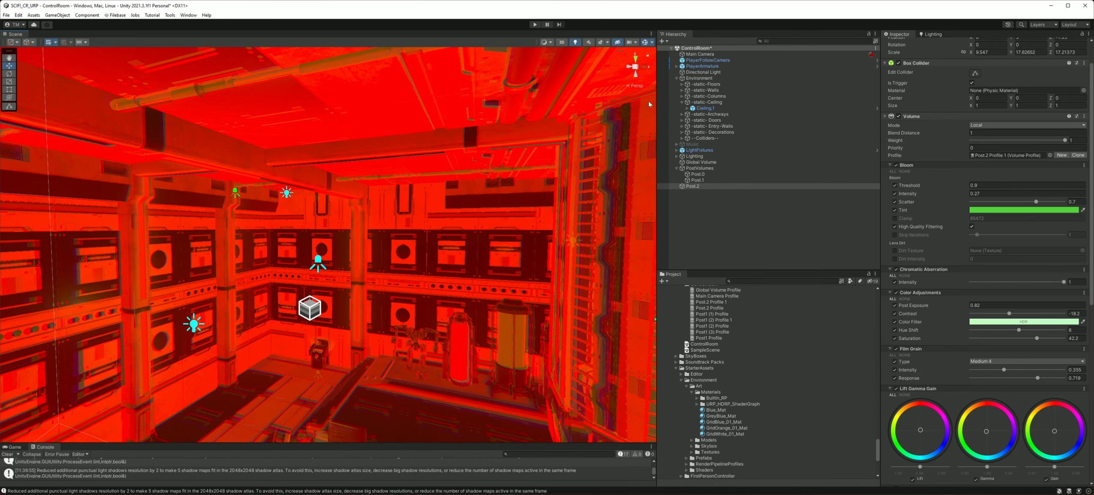
# Step: Save the scene and play-test the post-processing volumes by walking the character through the rooms, ending with Play mode stopped
pyautogui.hotkey('ctrl', 's')
pyautogui.click(535, 25)
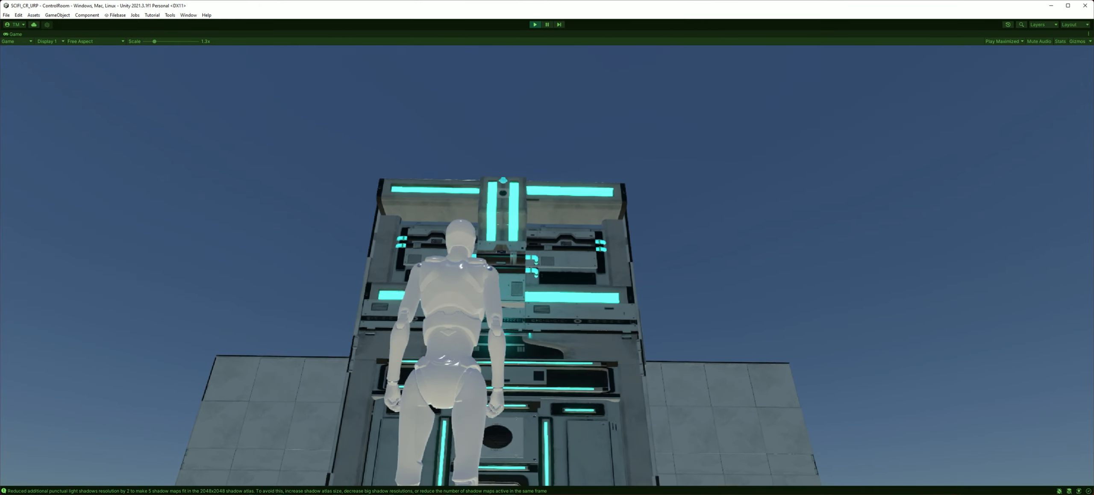
pyautogui.press('w')
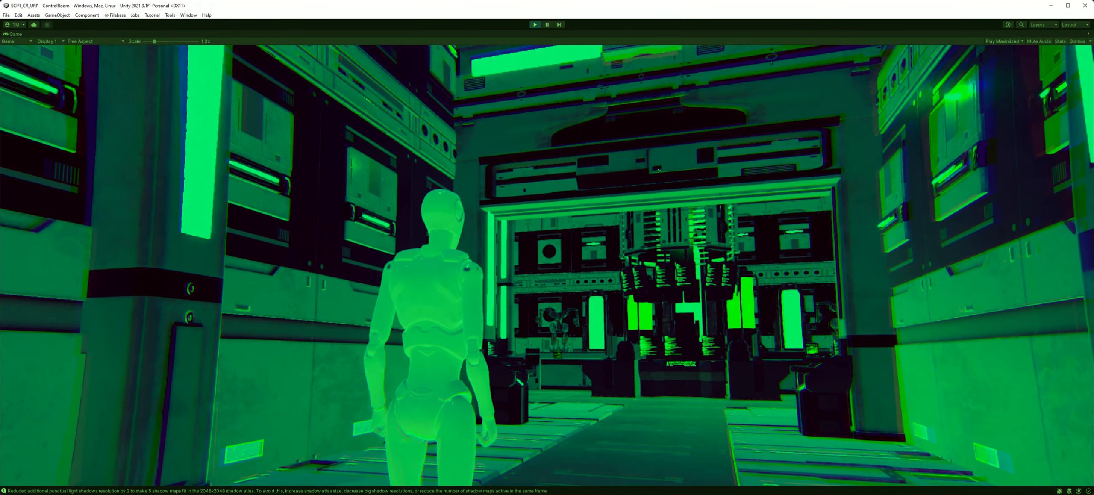
pyautogui.press('d')
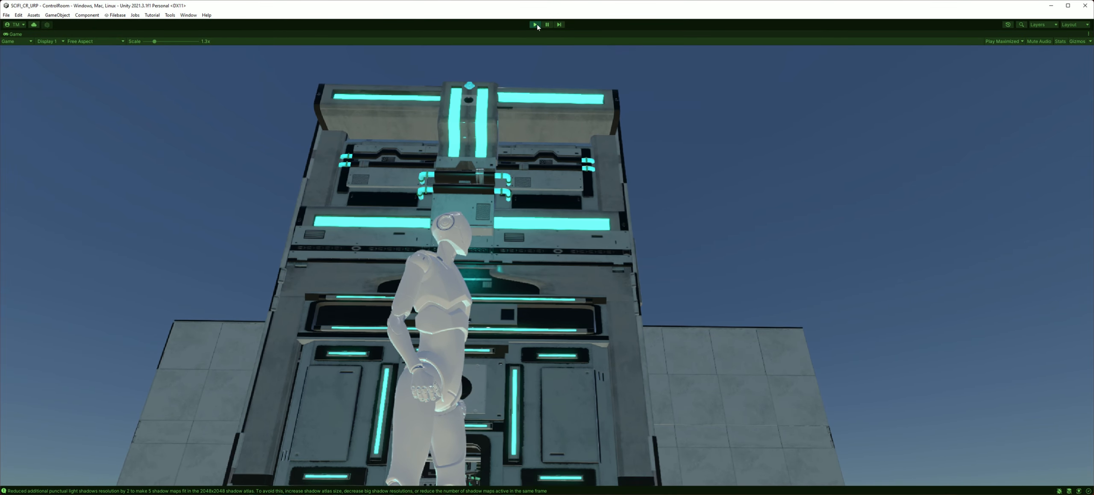
pyautogui.click(537, 24)
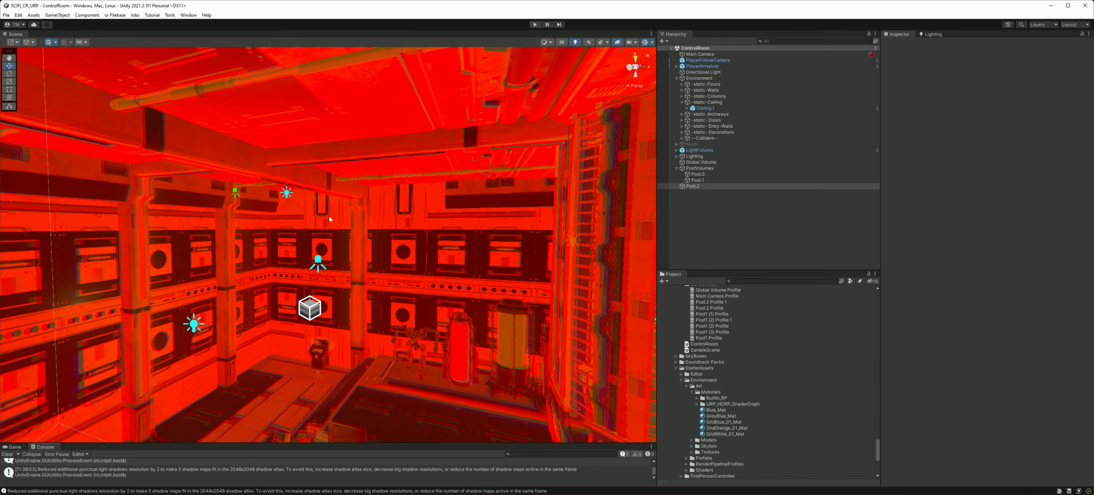